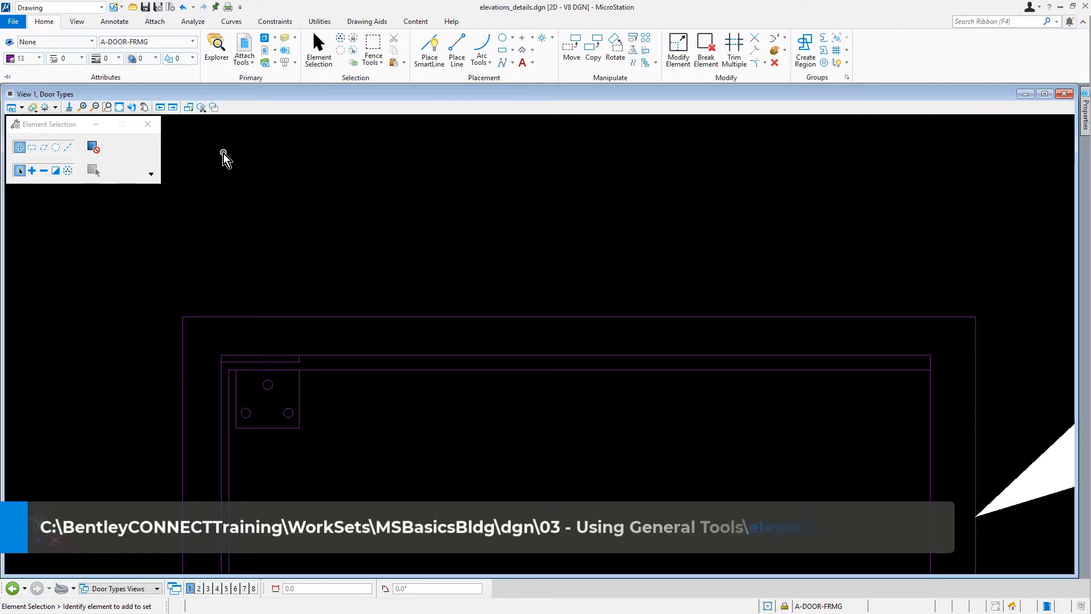
# Check the Dimensions and Text display settings in the view attributes of View 1
pyautogui.click(11, 108)
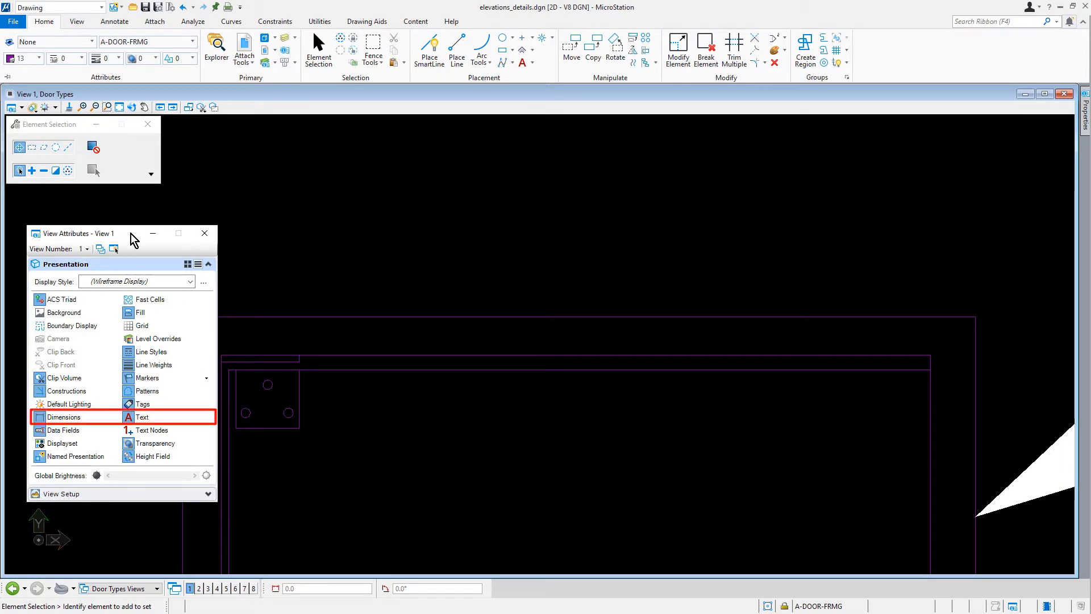
pyautogui.click(202, 234)
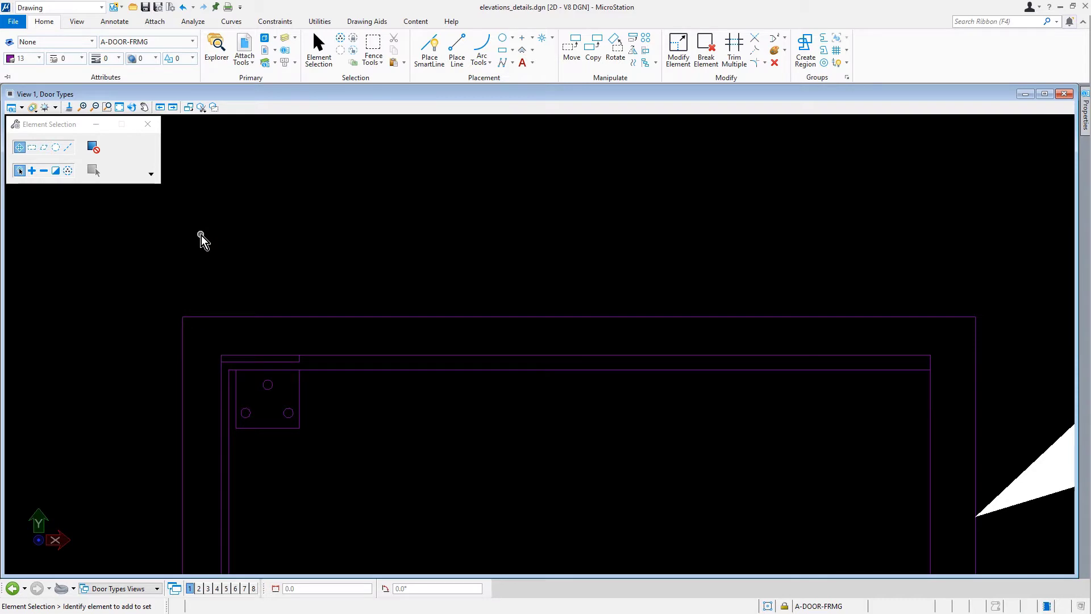
# Use Change Attributes to give door 3's outer right frame line the active level A-DOOR-FRMG and the active color, style and weight
pyautogui.scroll(-5, 201, 235)
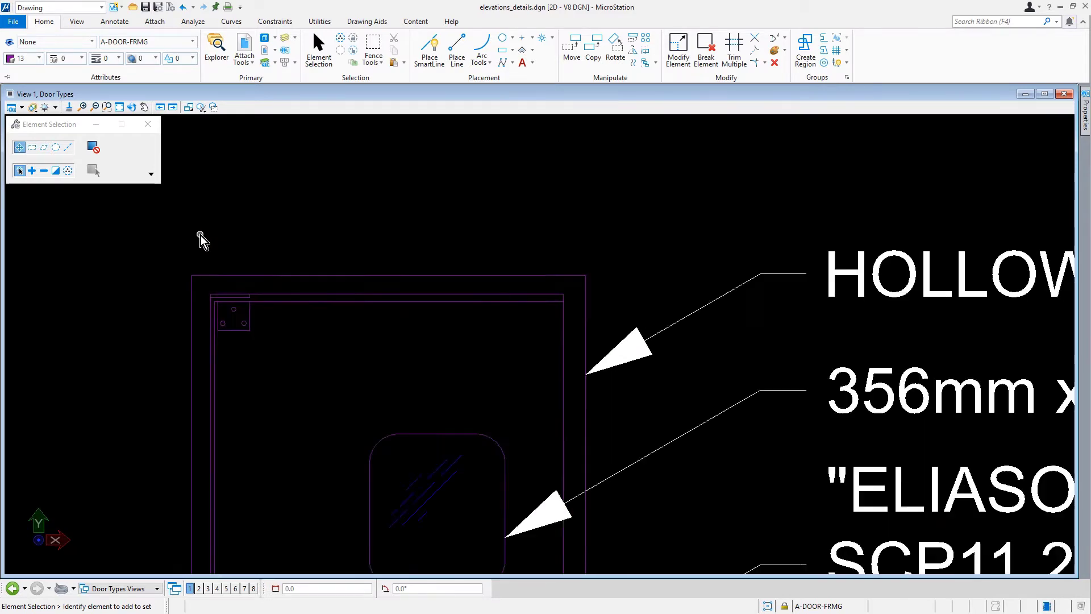
pyautogui.scroll(-3, 200, 237)
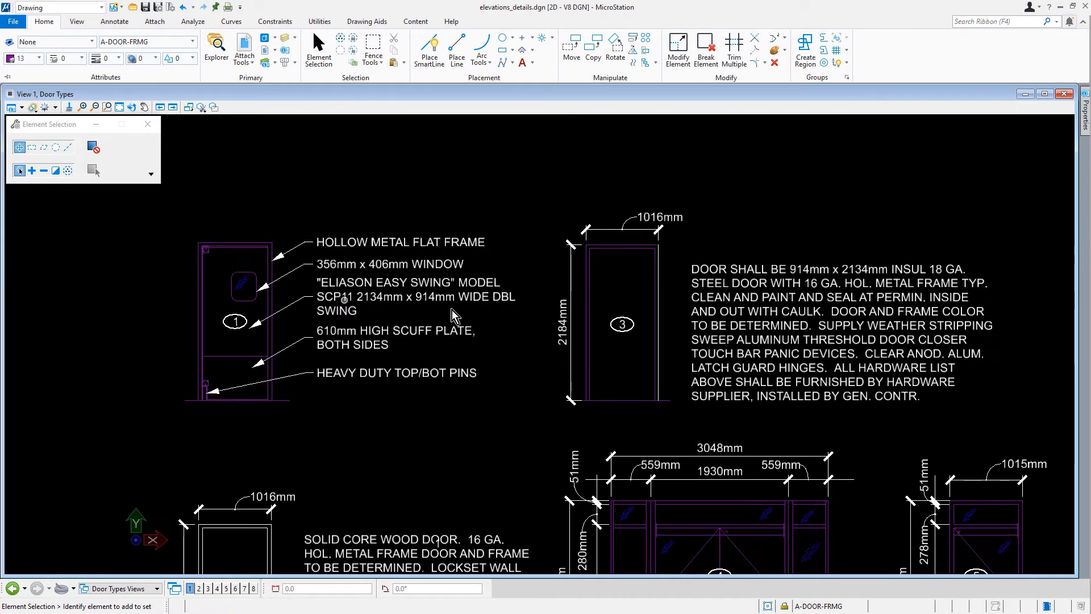
pyautogui.moveTo(885, 230); pyautogui.dragTo(710, 204, button='middle')
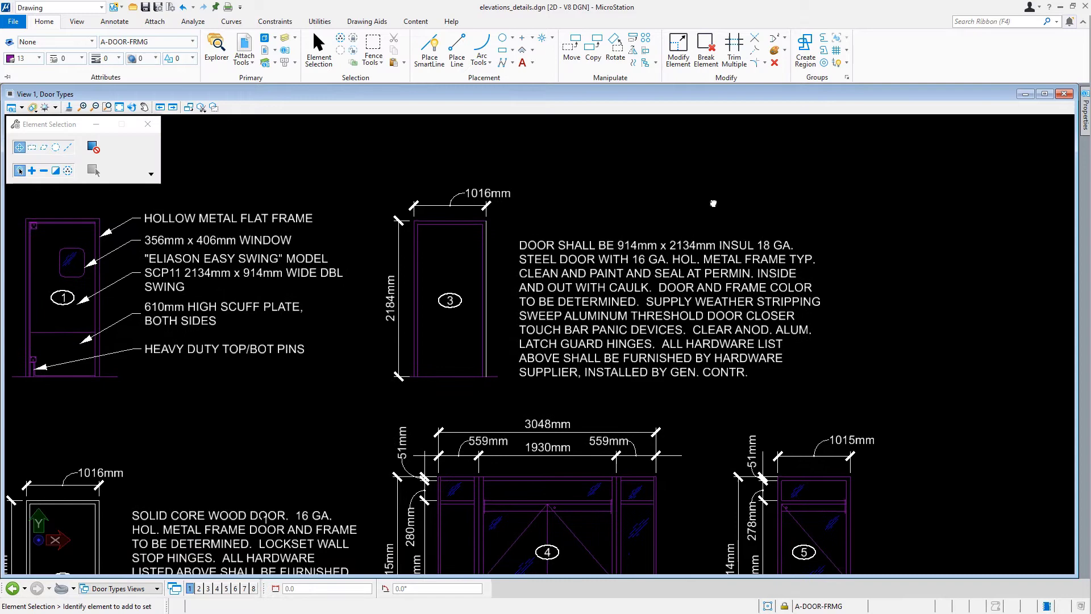
pyautogui.scroll(3, 394, 197)
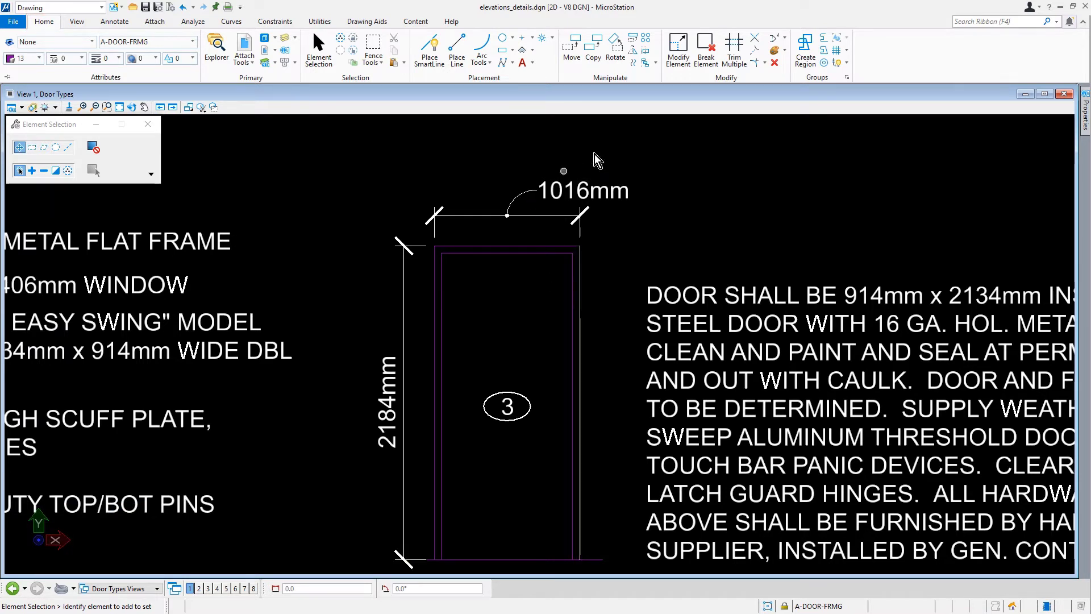
pyautogui.click(776, 52)
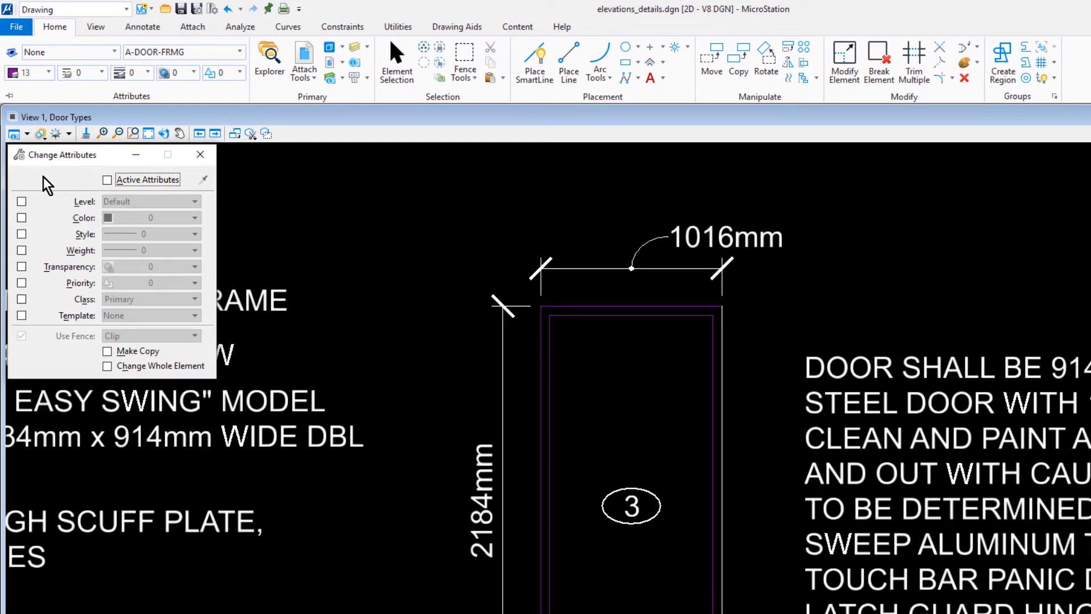
pyautogui.click(107, 181)
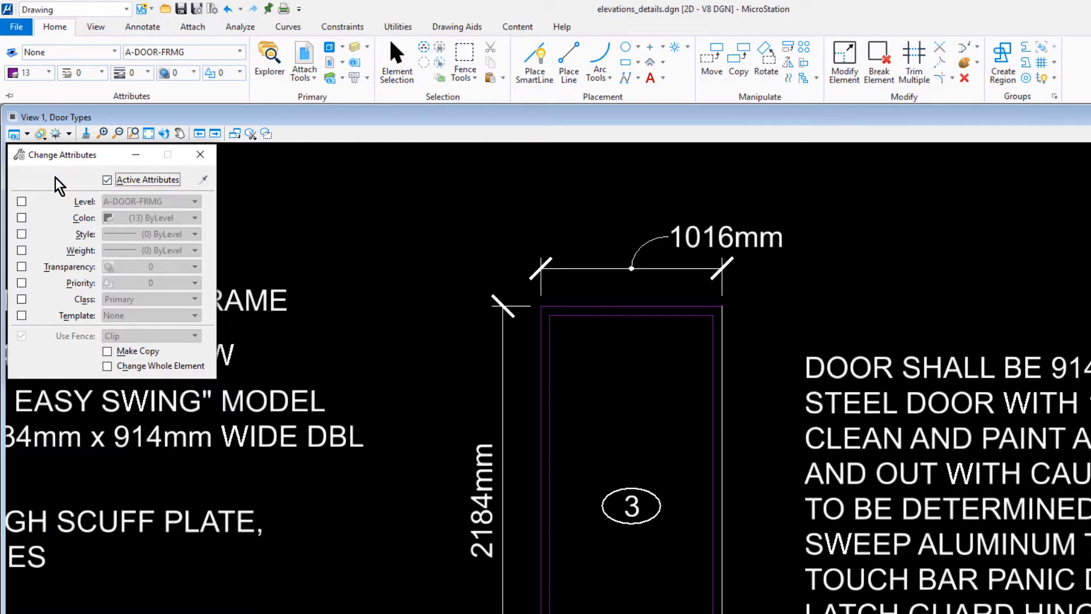
pyautogui.click(22, 202)
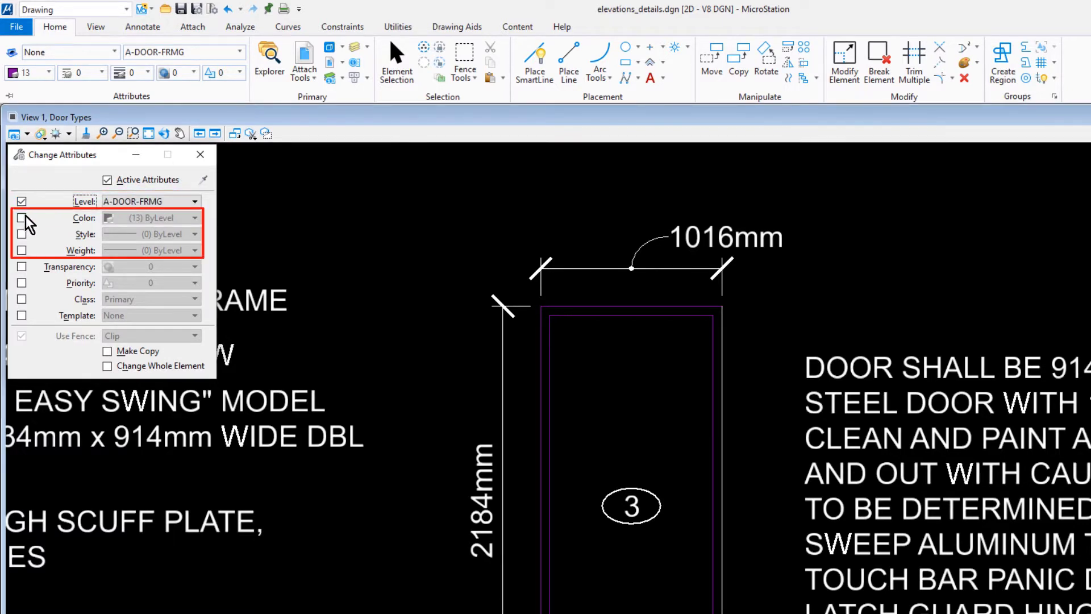
pyautogui.click(21, 218)
pyautogui.click(22, 235)
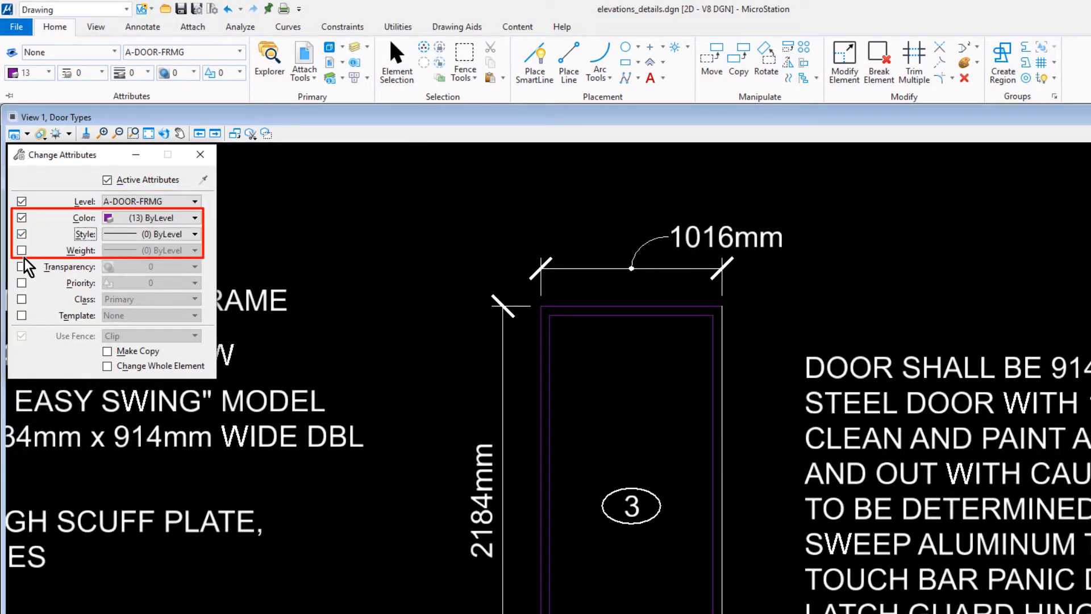
pyautogui.click(22, 250)
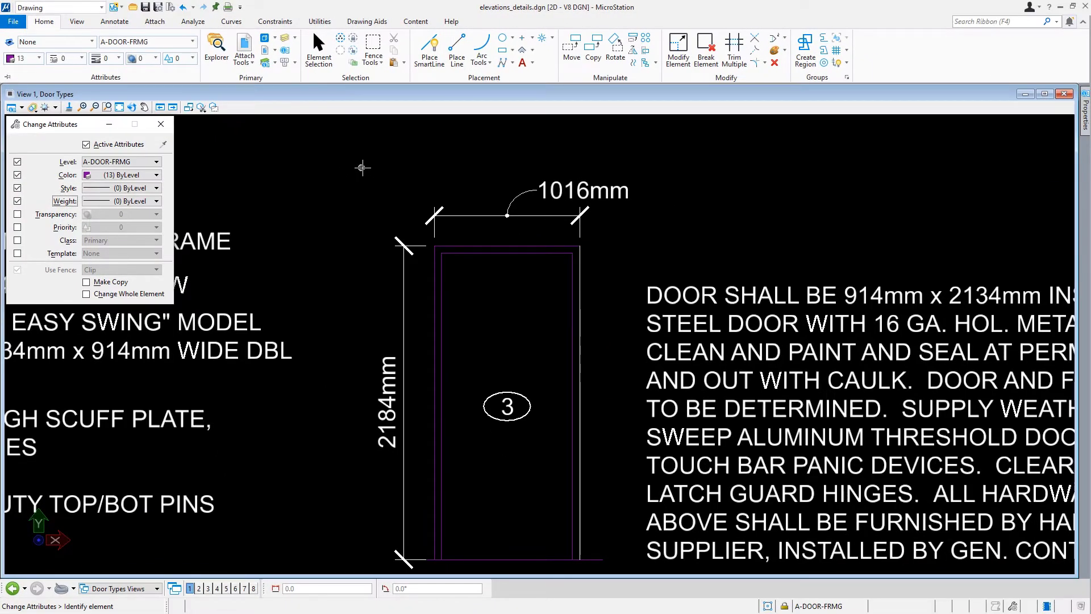
pyautogui.click(581, 270)
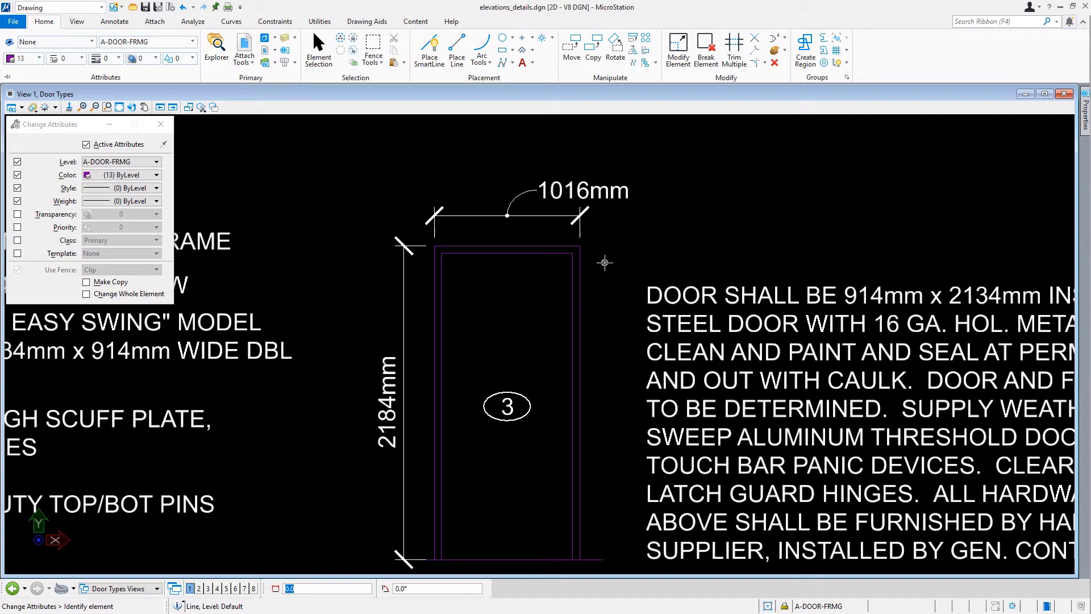
pyautogui.press('Escape')
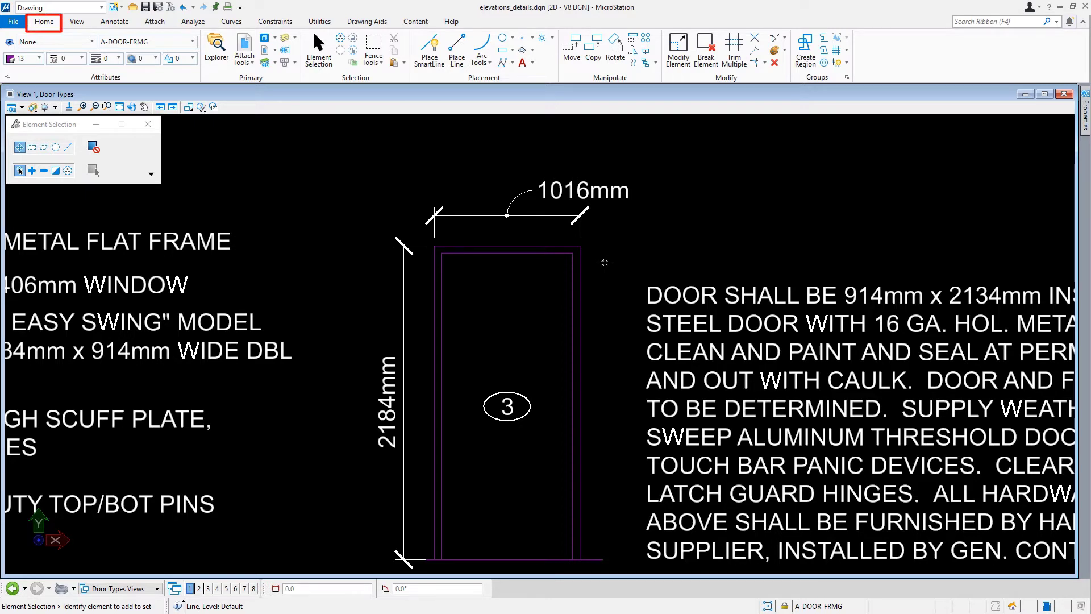
# Inspect the properties of door 3's outer right frame line, and clear the selection
pyautogui.click(285, 56)
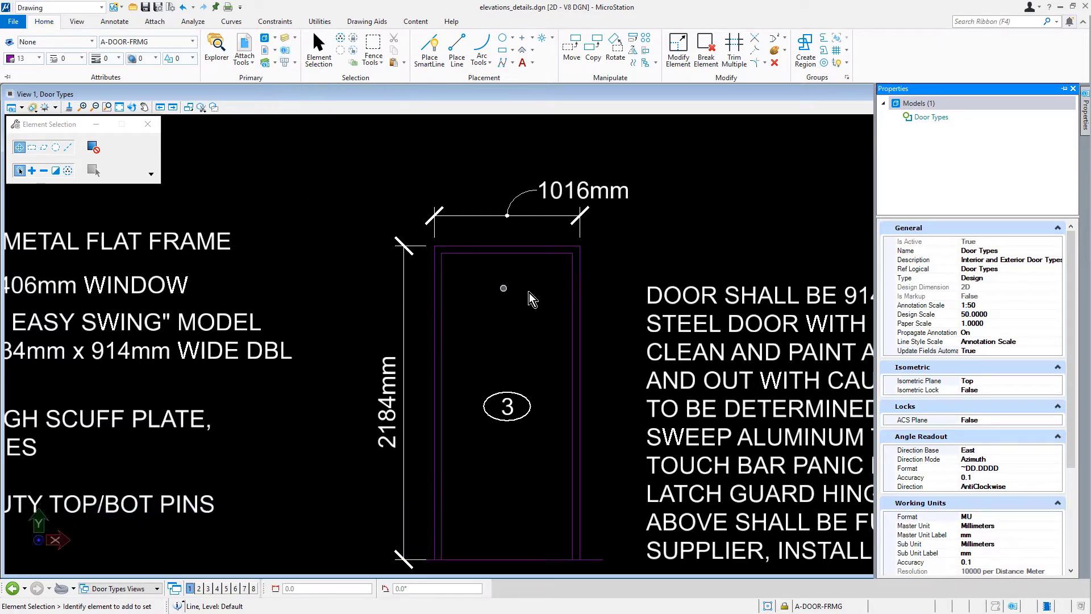
pyautogui.click(581, 268)
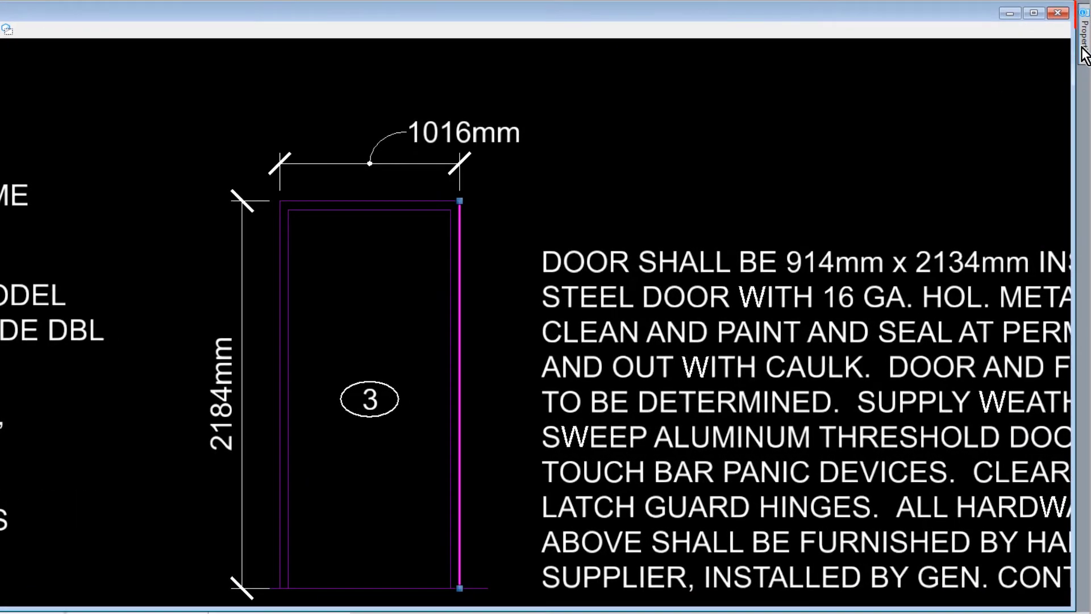
pyautogui.click(1082, 70)
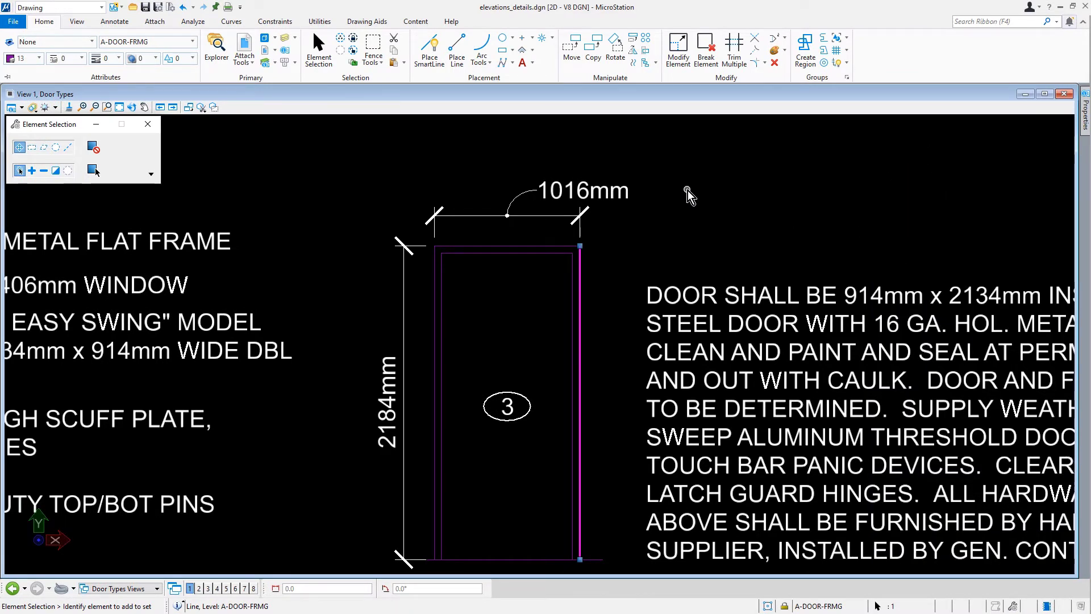
pyautogui.click(688, 189)
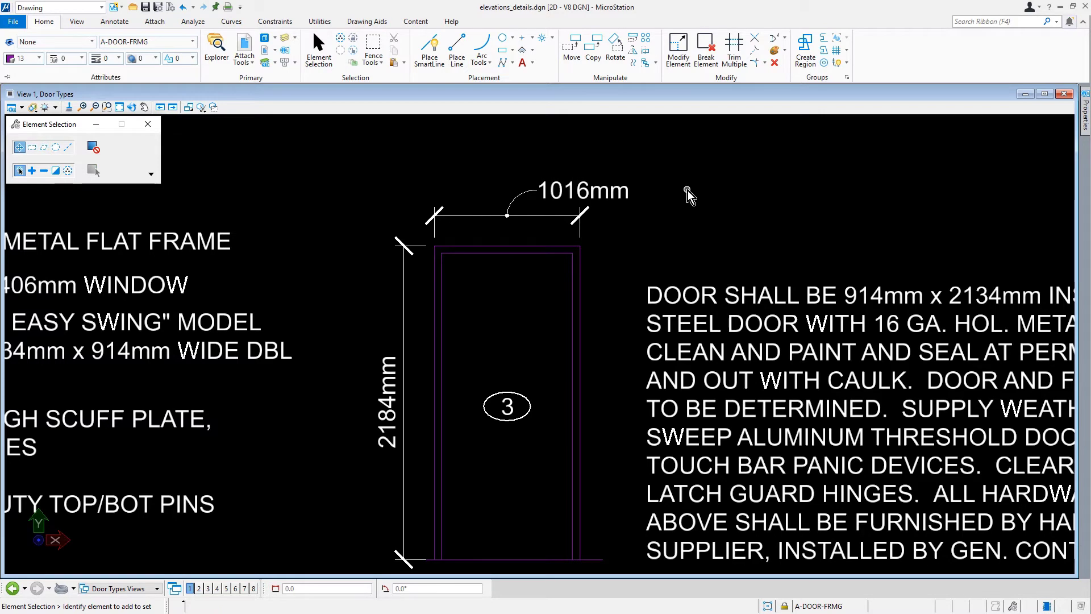
# Select all six frame lines of door 2: the four vertical jamb lines and the two horizontal head lines
pyautogui.scroll(-3, 687, 189)
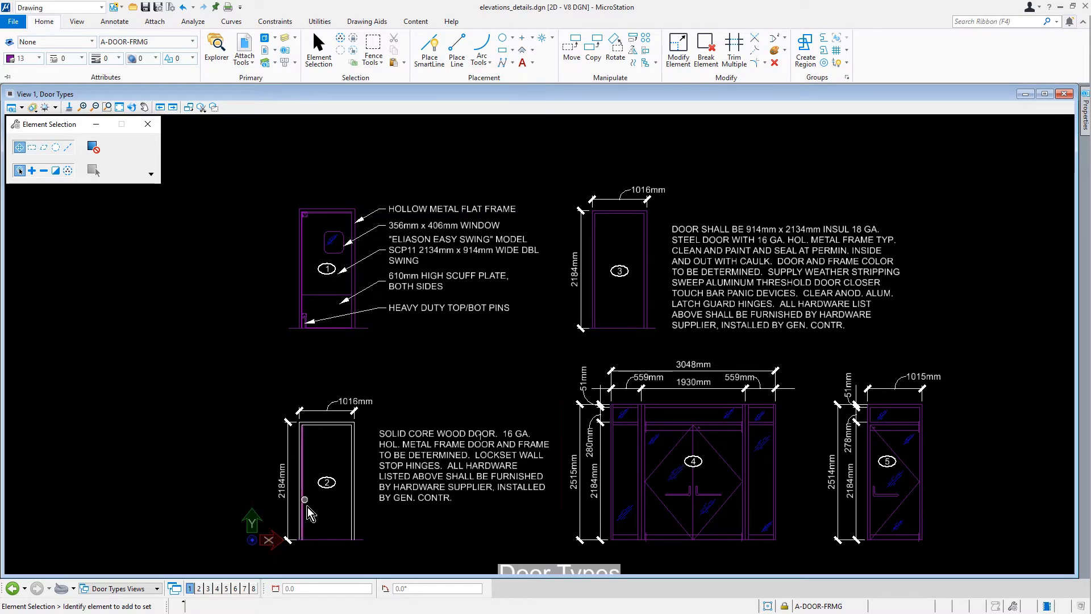
pyautogui.scroll(2, 325, 528)
pyautogui.scroll(2, 326, 530)
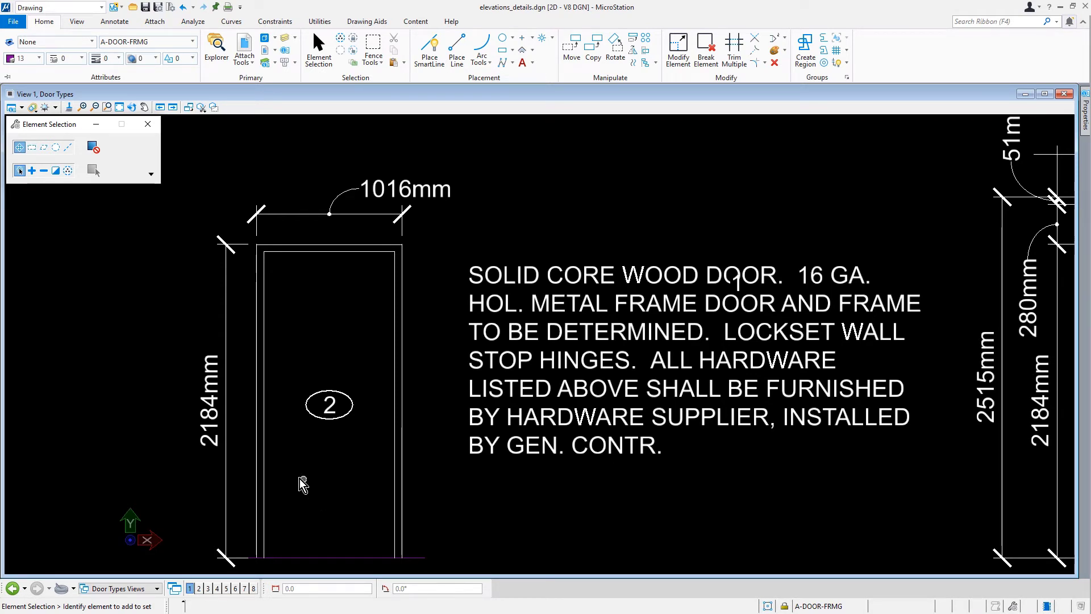
pyautogui.click(260, 486)
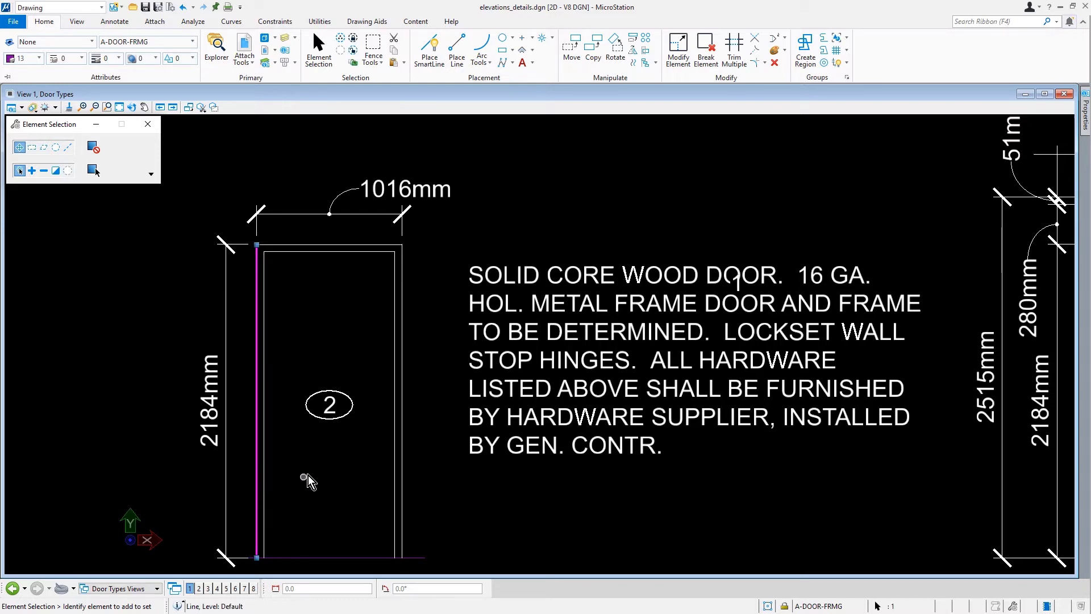
pyautogui.keyDown('ctrl'); pyautogui.click(263, 480); pyautogui.keyUp('ctrl')
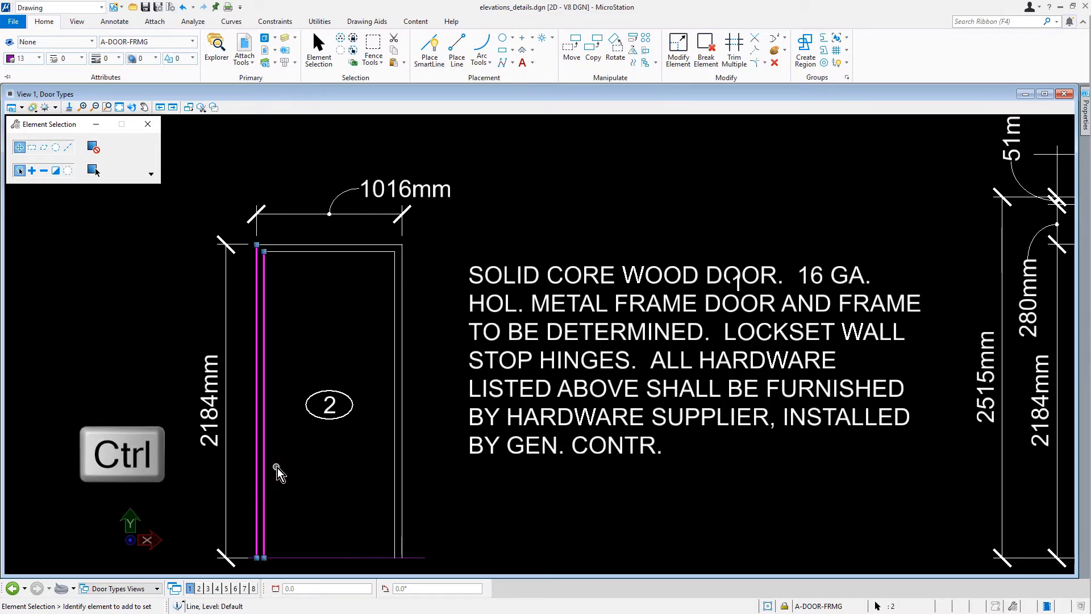
pyautogui.keyDown('ctrl'); pyautogui.click(395, 462); pyautogui.keyUp('ctrl')
pyautogui.keyDown('ctrl'); pyautogui.click(403, 461); pyautogui.keyUp('ctrl')
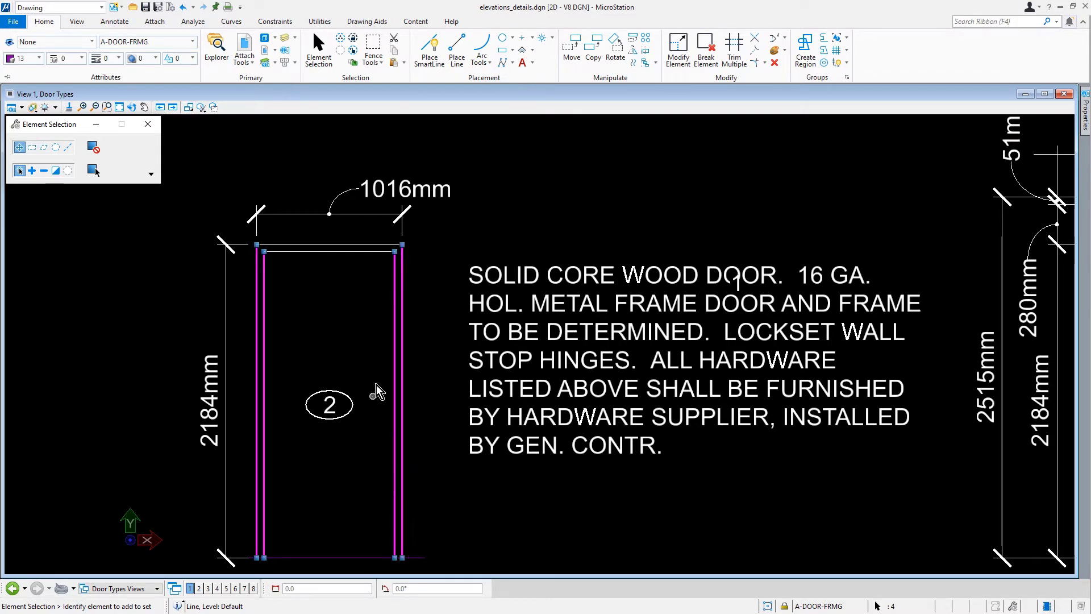
pyautogui.keyDown('ctrl'); pyautogui.click(338, 253); pyautogui.keyUp('ctrl')
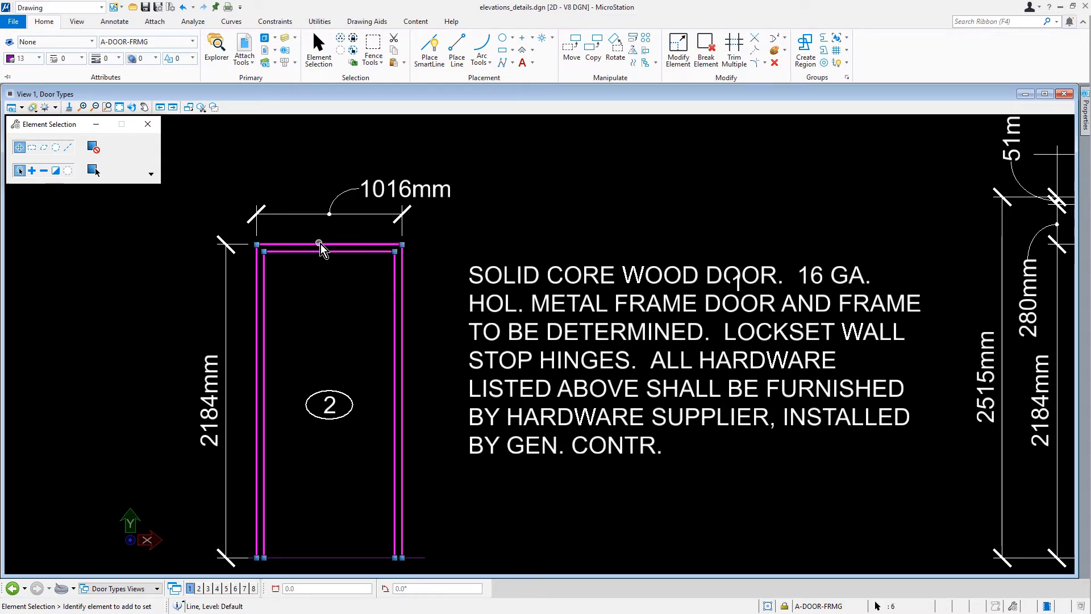
pyautogui.keyDown('ctrl'); pyautogui.click(320, 244); pyautogui.keyUp('ctrl')
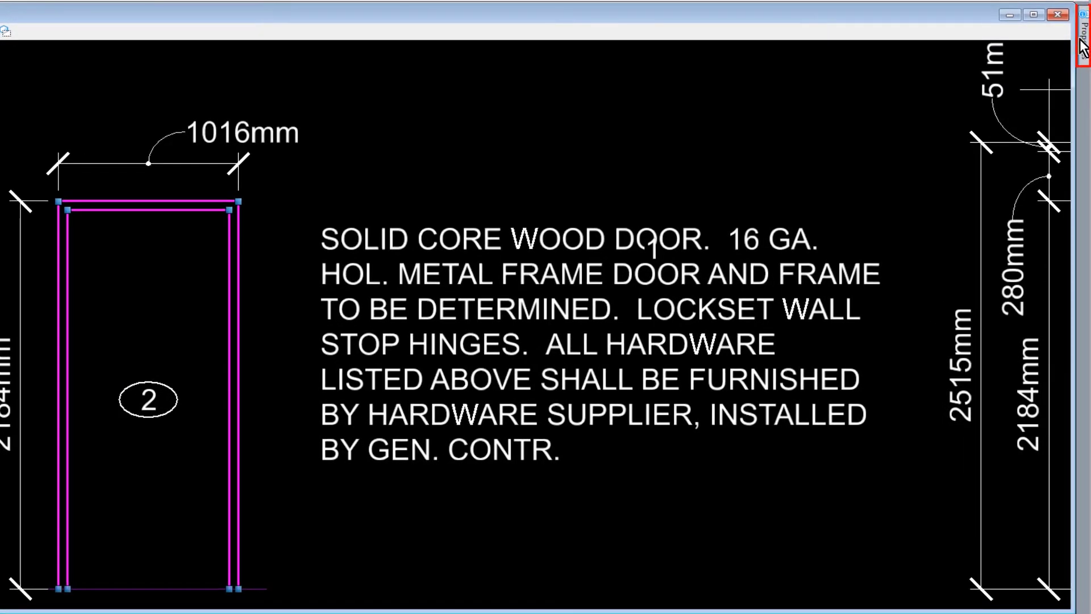
# Set the level of door 2's six selected frame lines to A-DOOR-FRMG in their properties
pyautogui.moveTo(1083, 48)
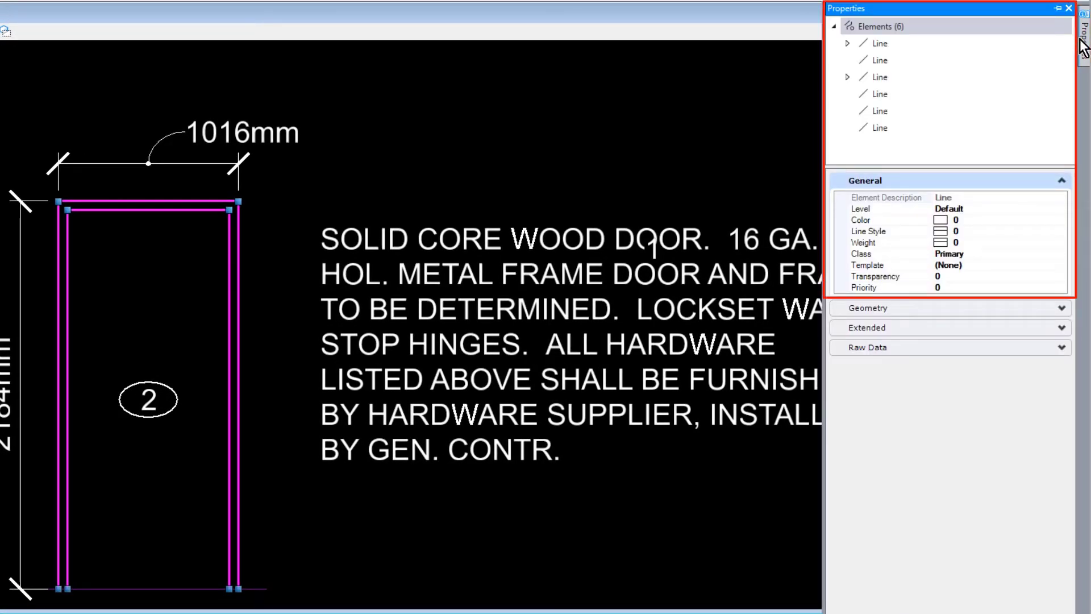
pyautogui.click(975, 152)
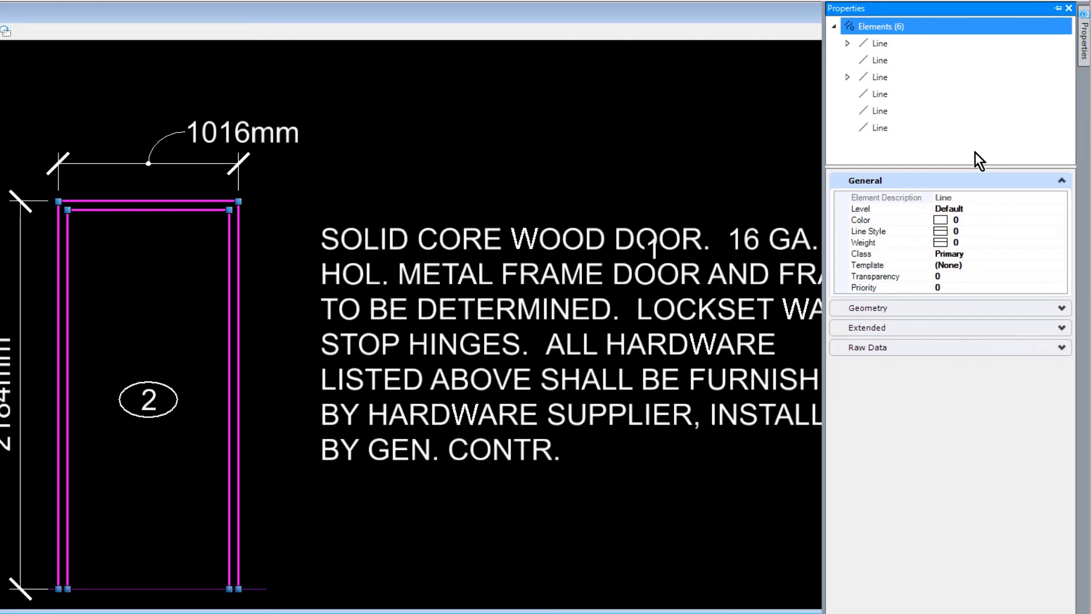
pyautogui.click(1047, 209)
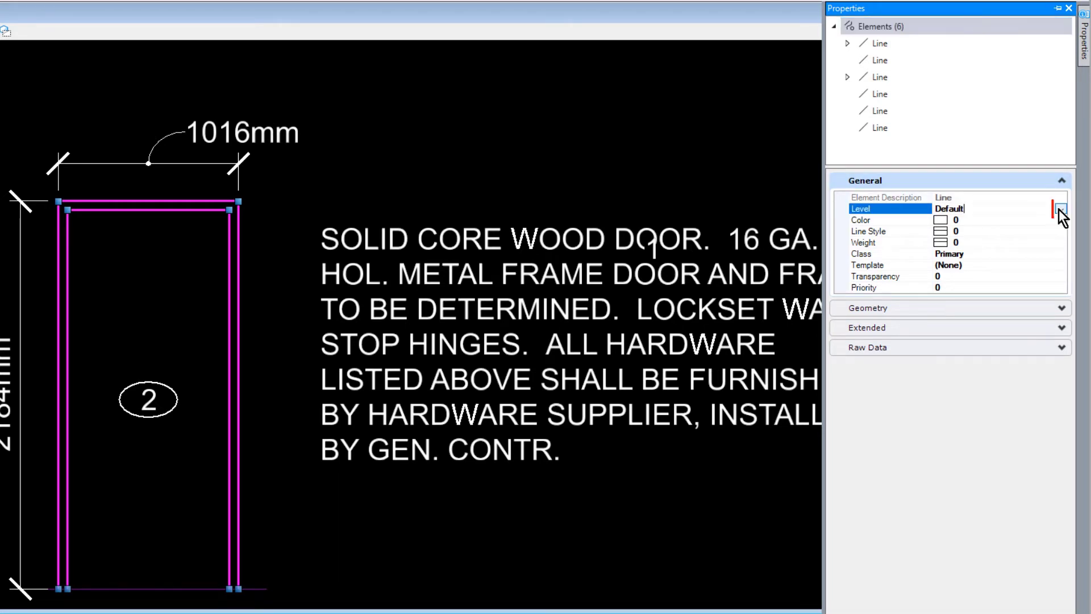
pyautogui.click(1059, 209)
pyautogui.scroll(5, 1058, 240)
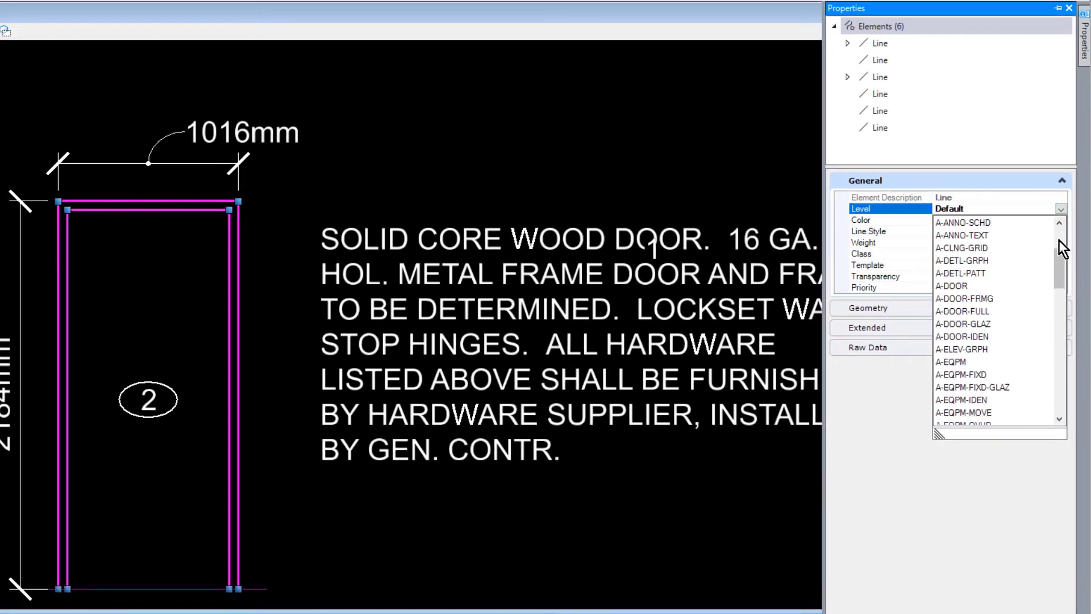
pyautogui.click(1007, 298)
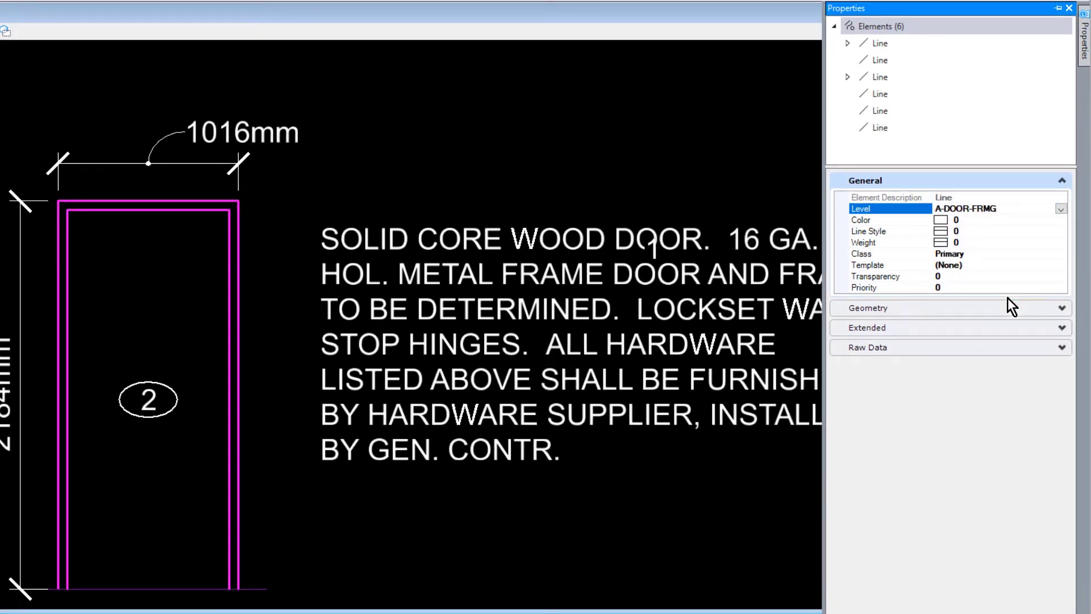
# Set both the color and the line style of door 2's selected frame lines to ByLevel
pyautogui.click(976, 222)
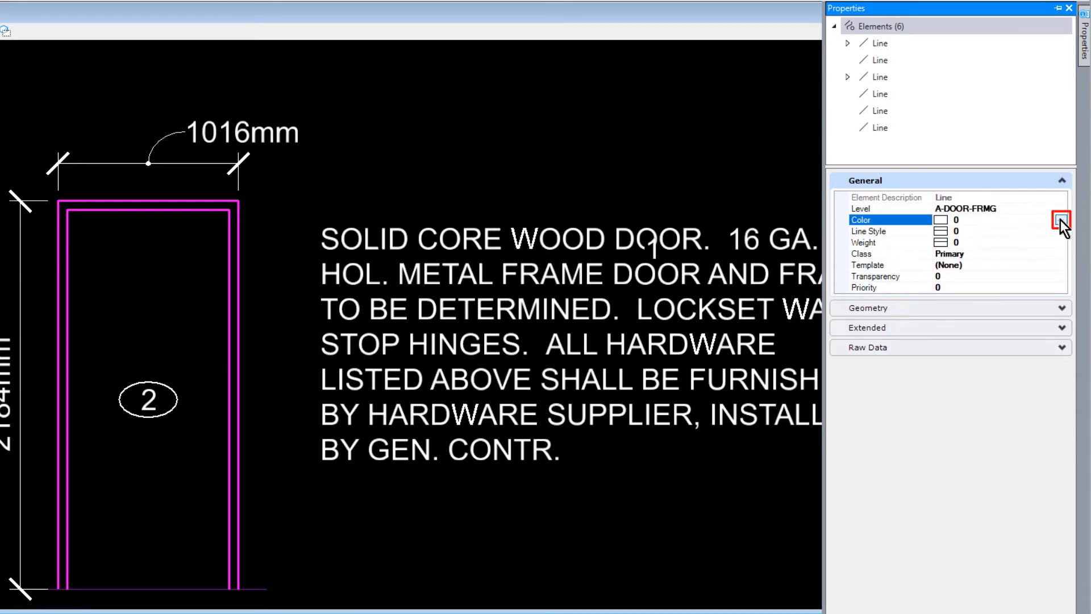
pyautogui.click(1060, 220)
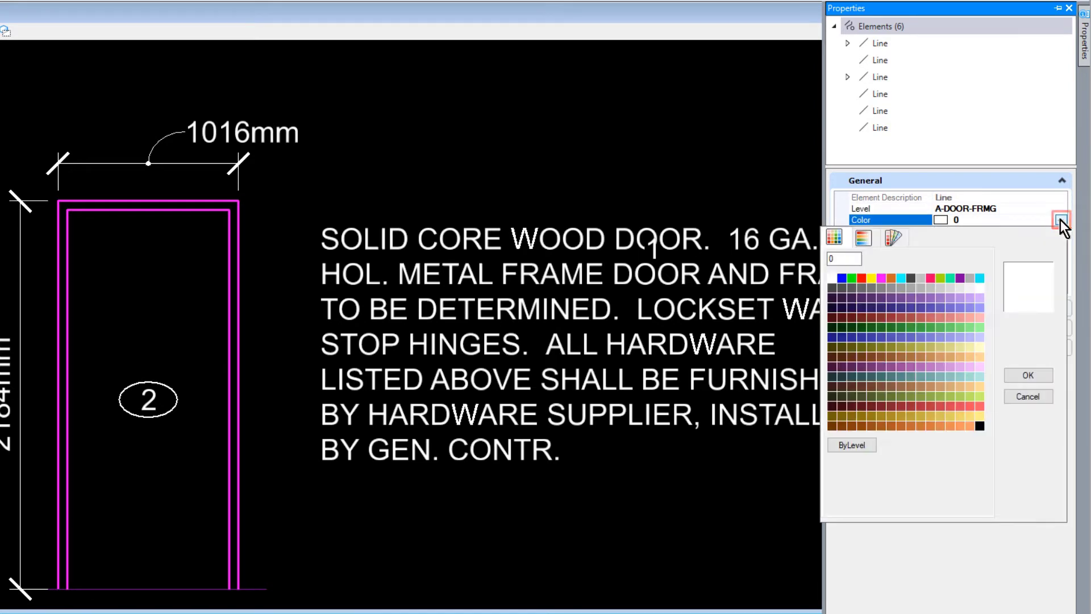
pyautogui.click(852, 446)
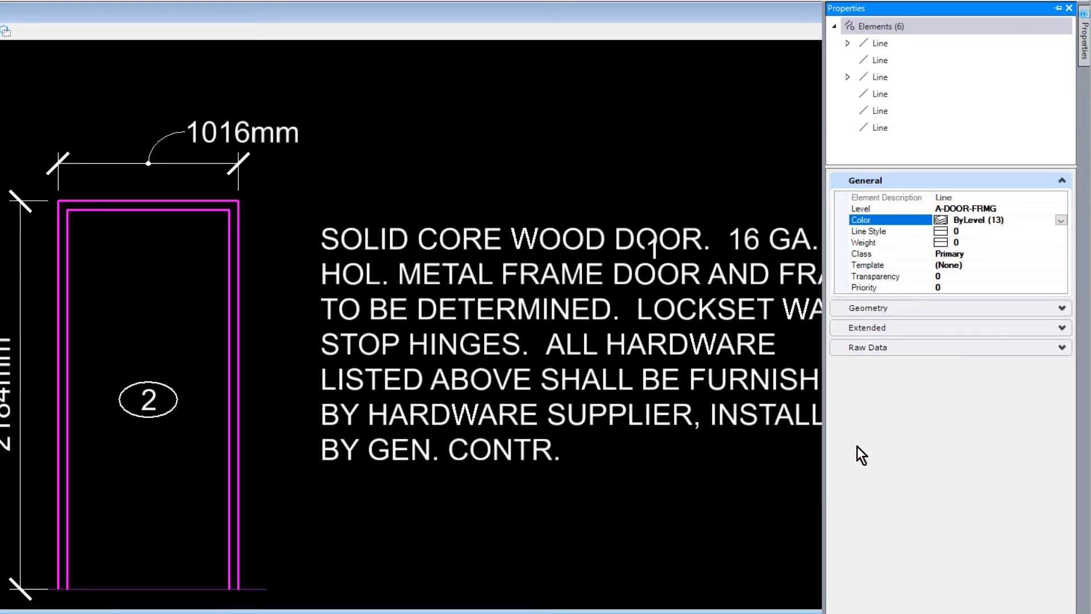
pyautogui.click(991, 232)
pyautogui.click(1060, 232)
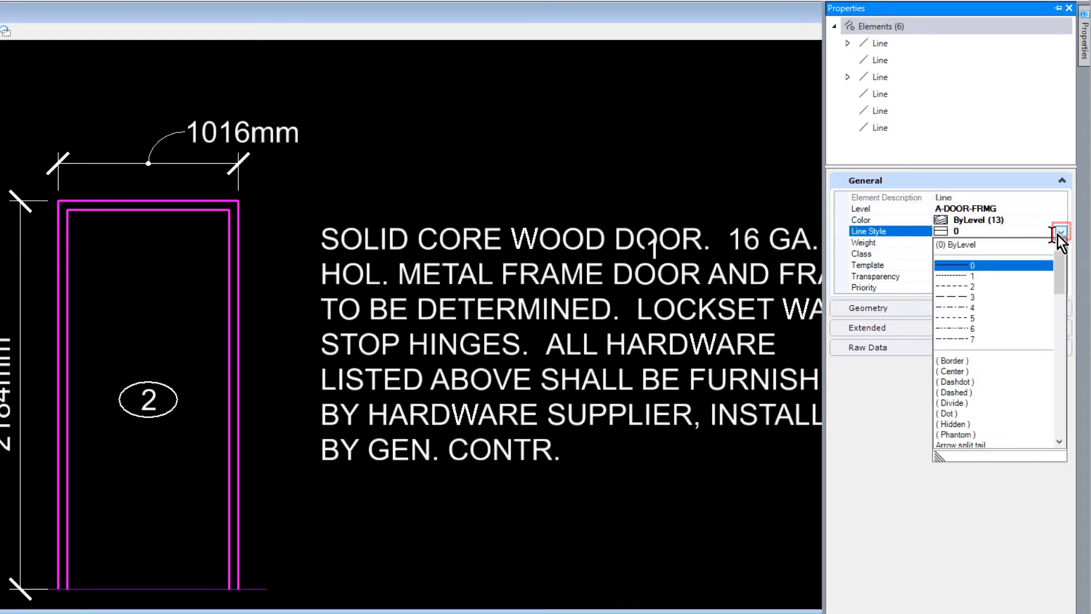
pyautogui.click(961, 244)
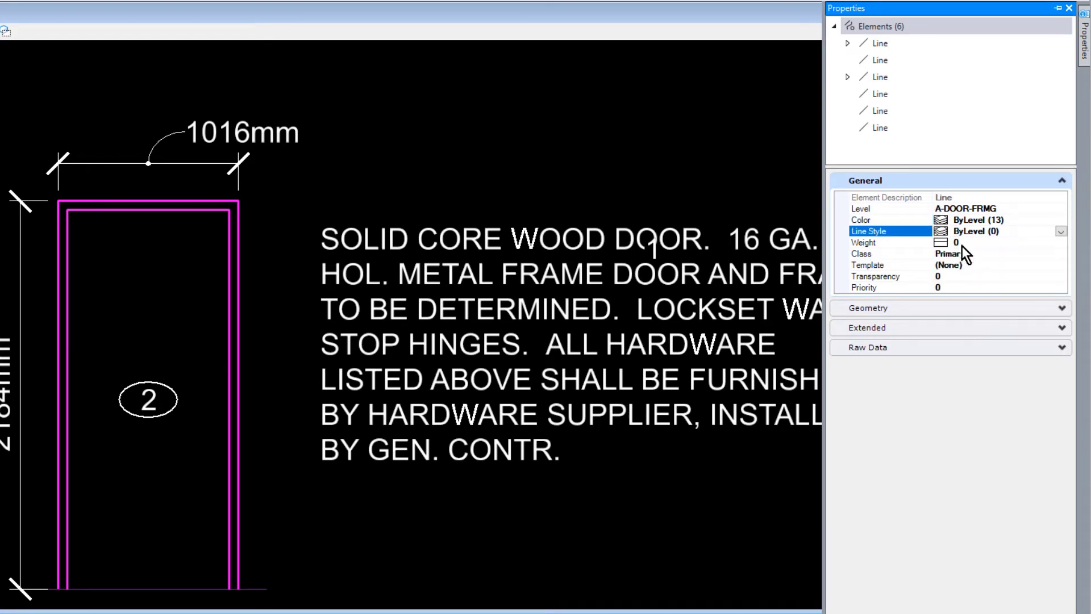
# Set the weight of door 2's six selected frame lines to ByLevel, and clear the selection
pyautogui.click(990, 244)
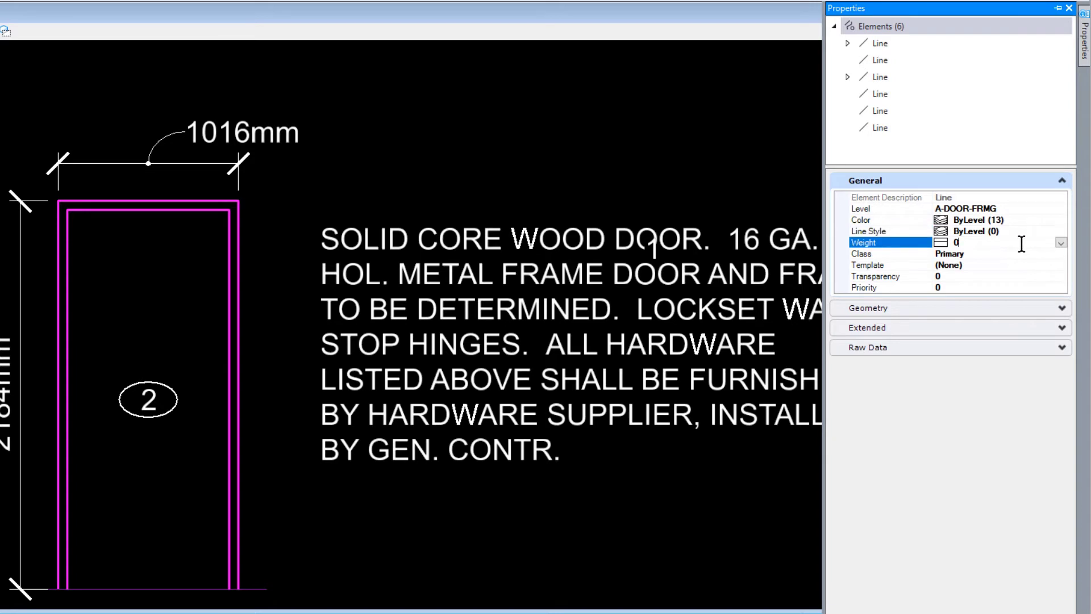
pyautogui.click(1061, 243)
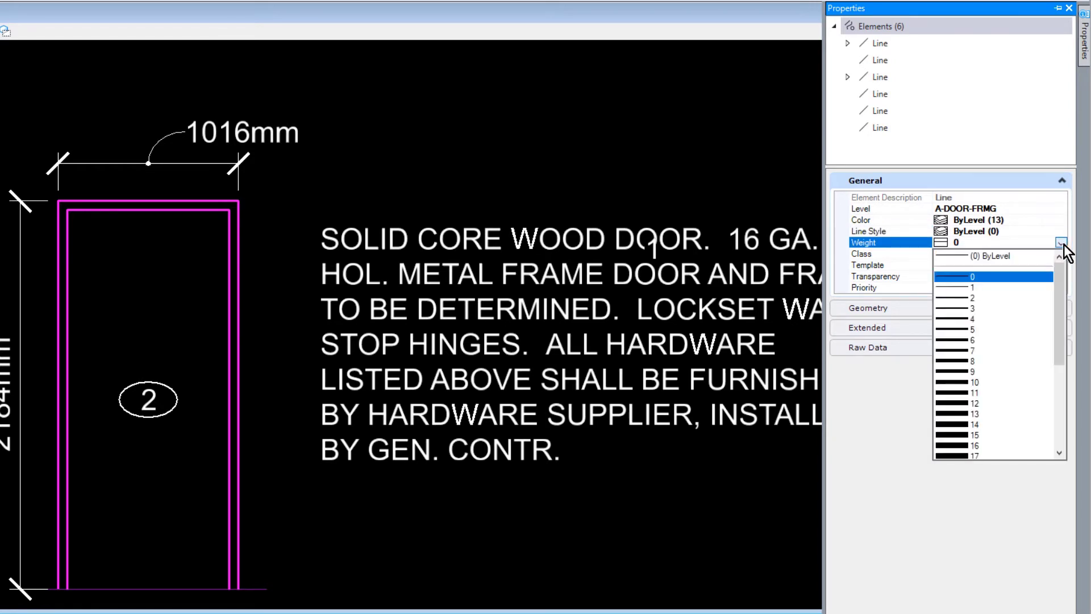
pyautogui.click(1017, 256)
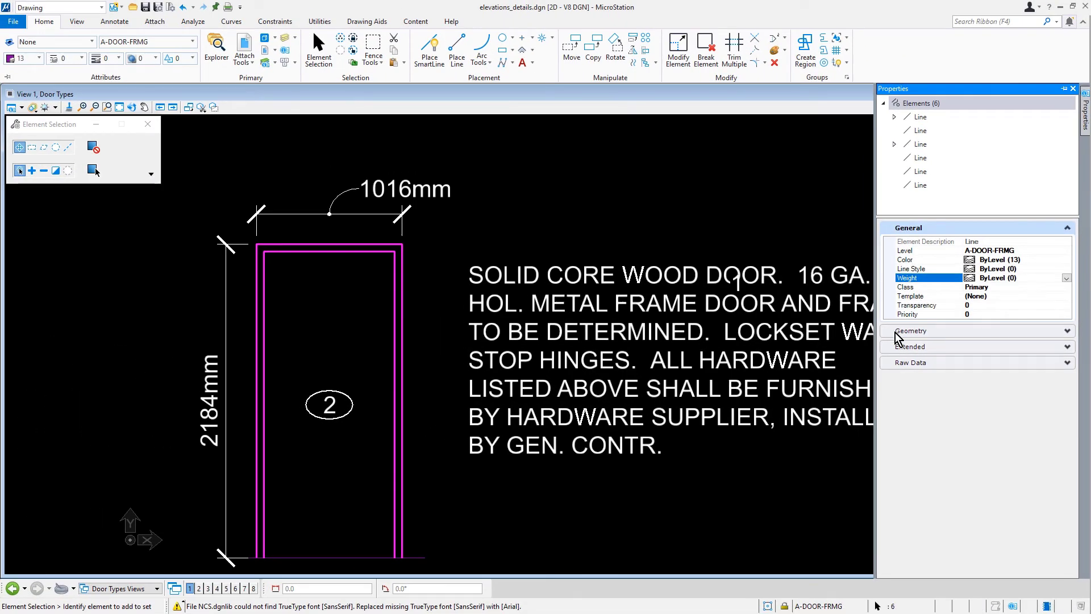
pyautogui.click(499, 197)
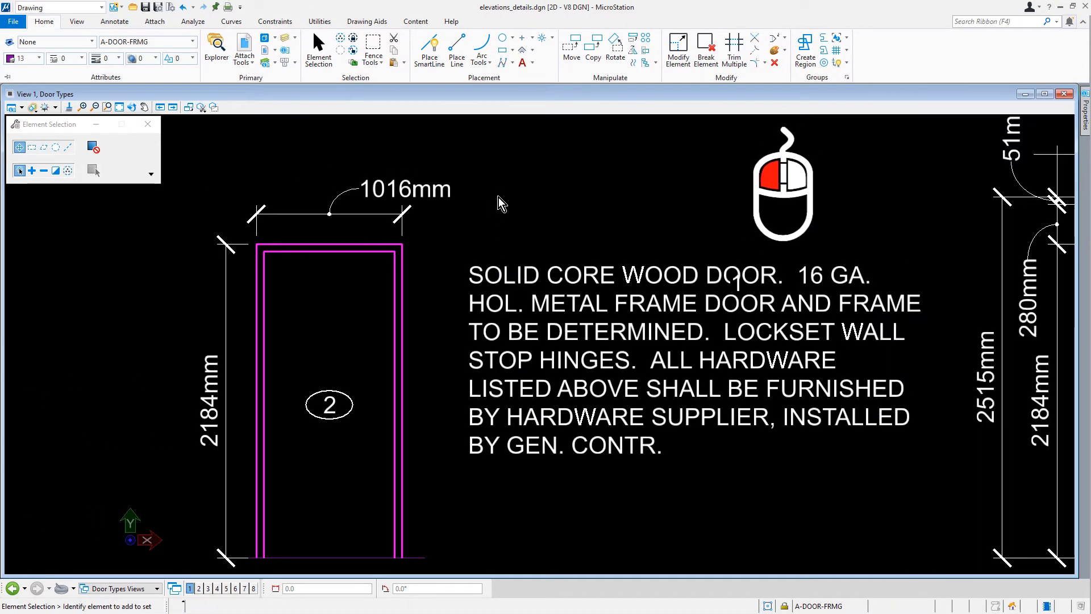
pyautogui.click(499, 197)
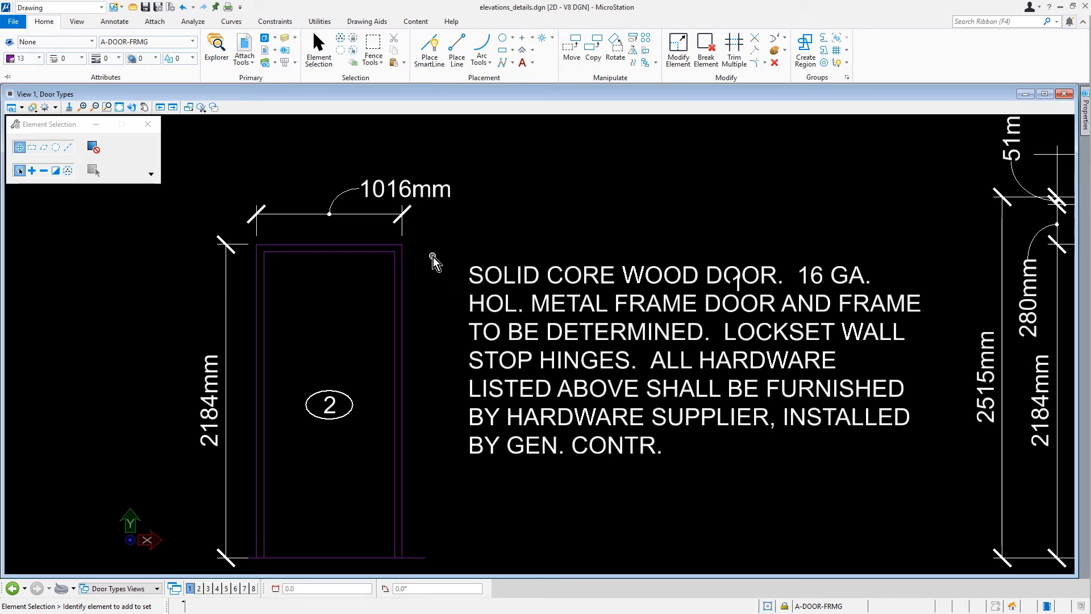
# Select all of door 1's callout notes together with their leader arrows
pyautogui.scroll(-6, 433, 257)
pyautogui.scroll(4, 402, 132)
pyautogui.scroll(1, 402, 132)
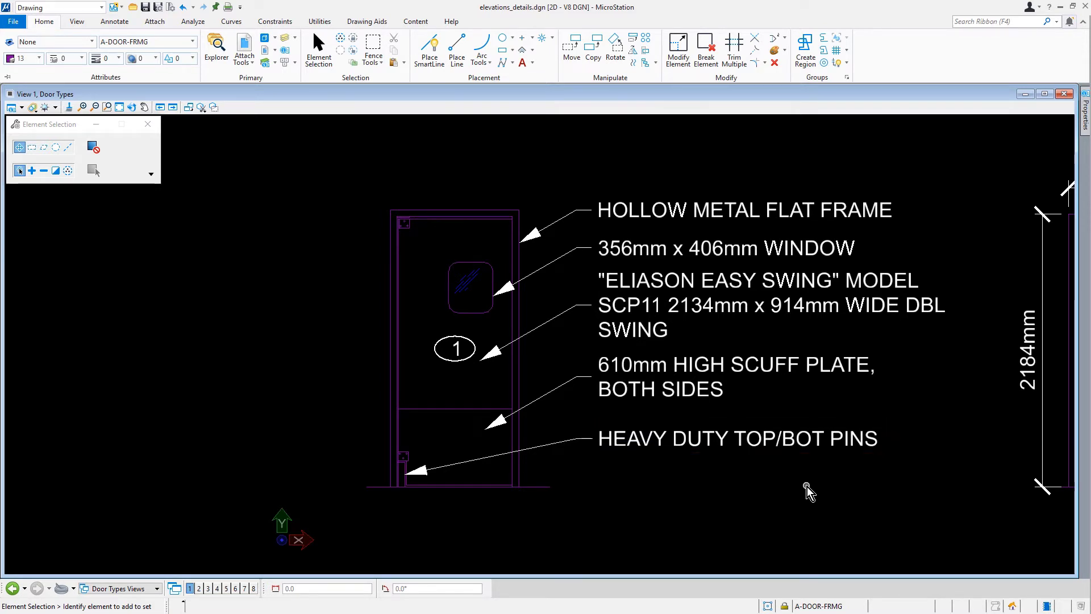
pyautogui.moveTo(807, 487); pyautogui.dragTo(571, 183)
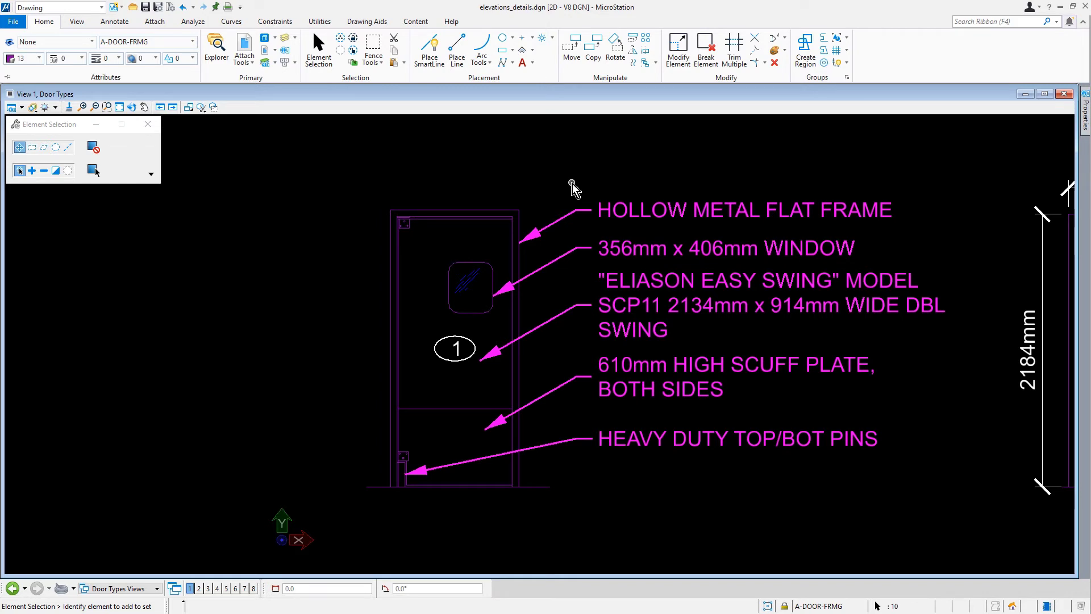
# Use Change Attributes to move door 1's selected notes and leaders to level A-ANNO-LABL with ByLevel color, style and weight, and clear the selection
pyautogui.click(776, 55)
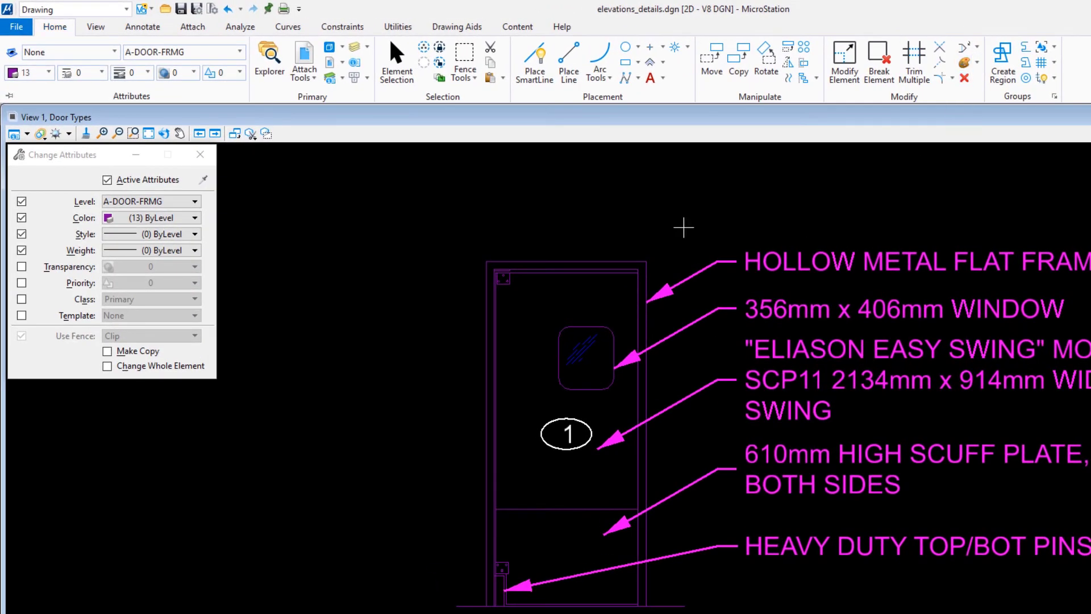
pyautogui.click(66, 190)
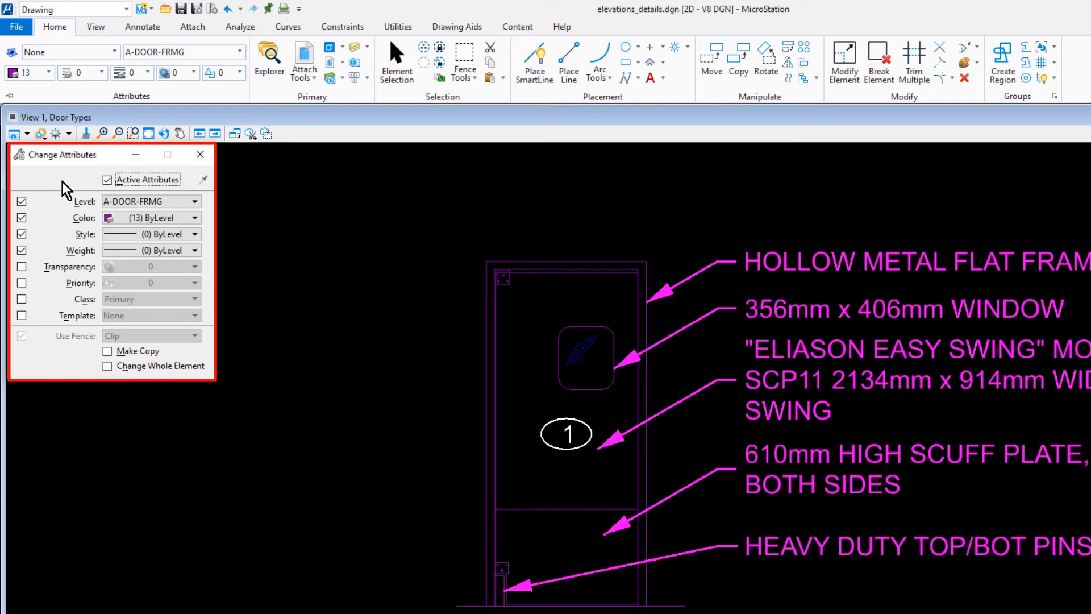
pyautogui.click(194, 202)
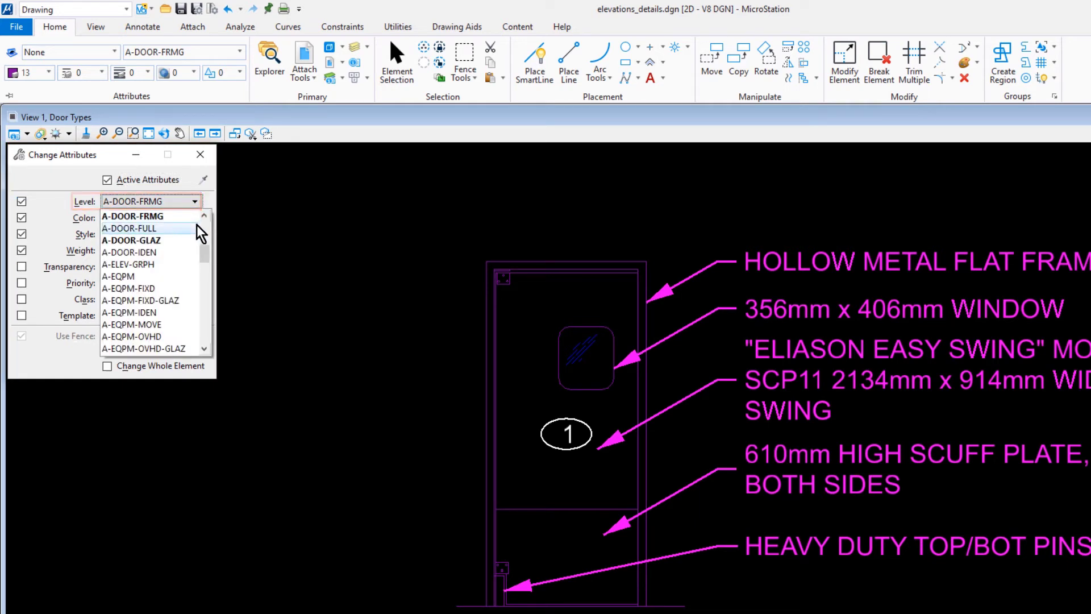
pyautogui.scroll(4, 198, 226)
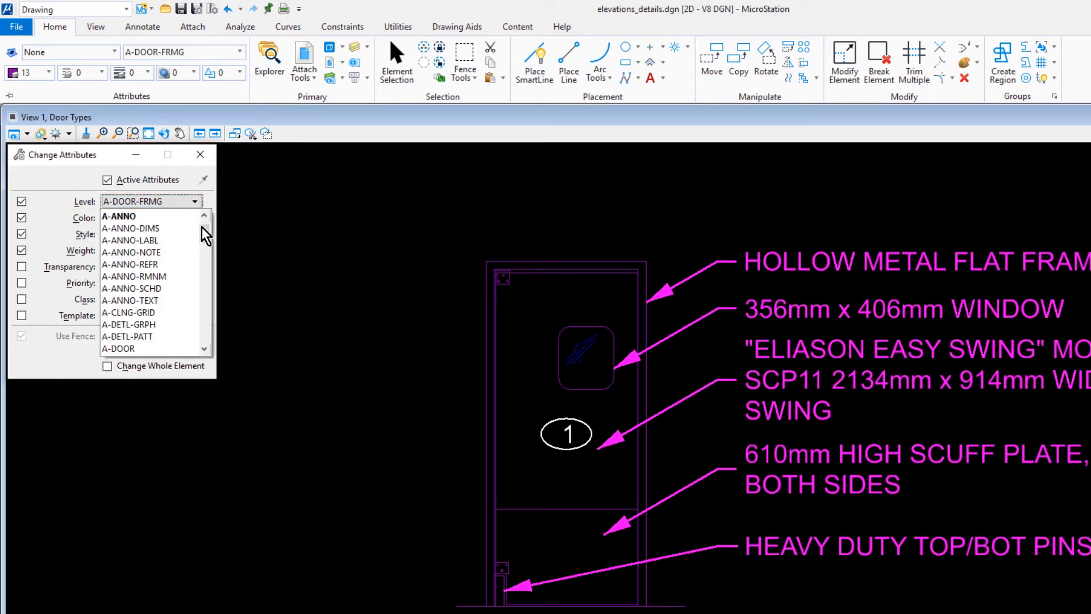
pyautogui.click(169, 241)
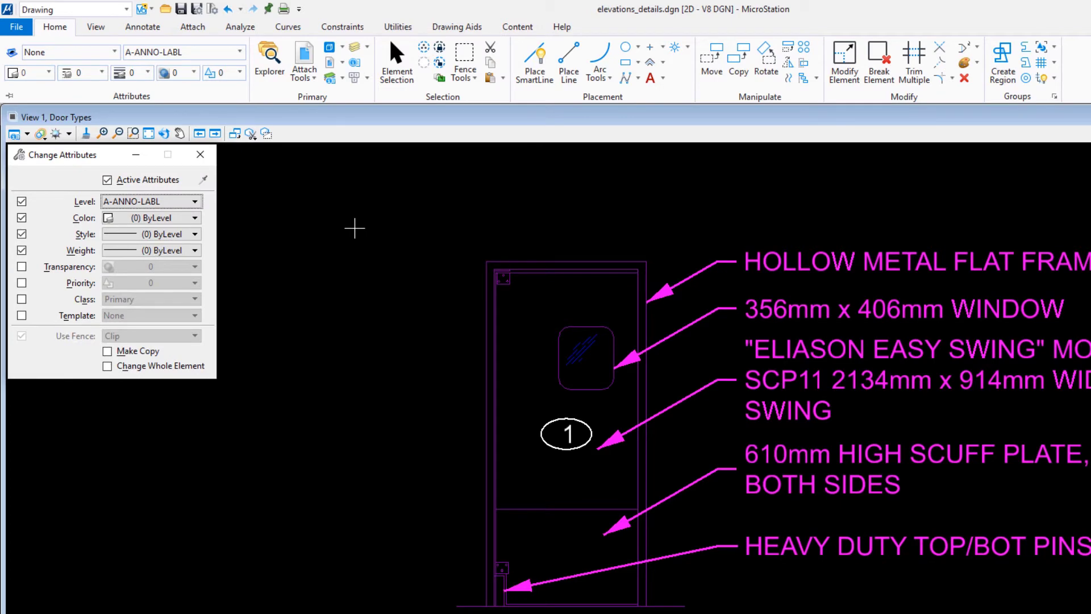
pyautogui.press('Escape')
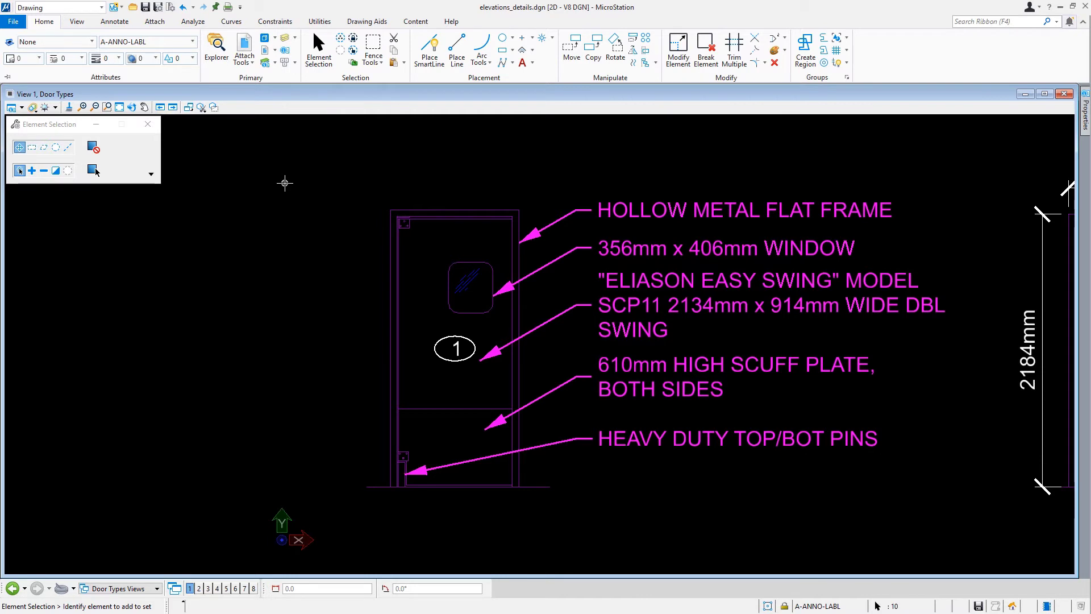
pyautogui.click(285, 183)
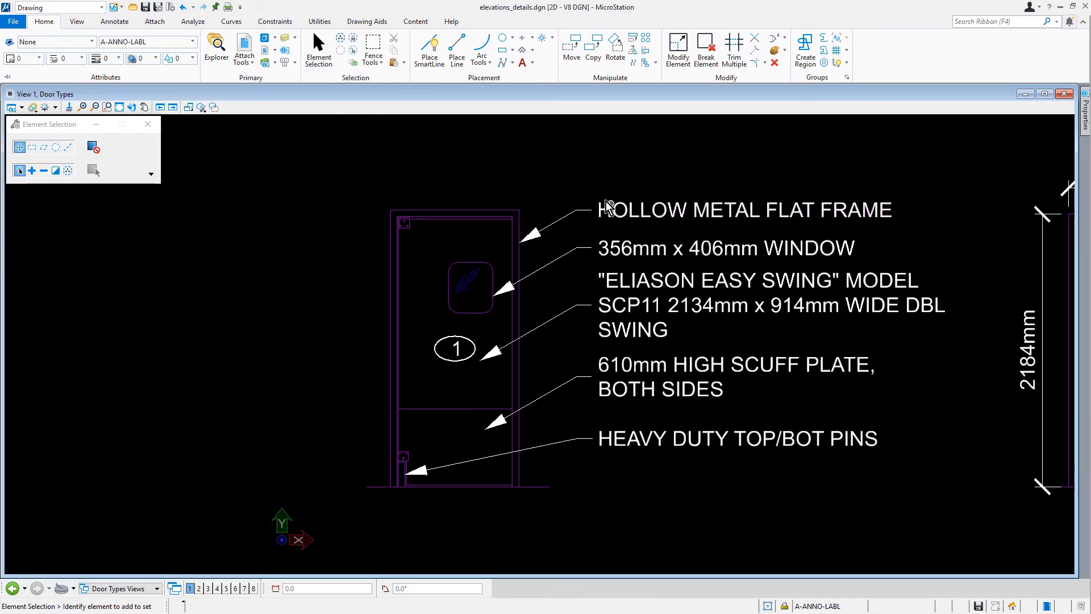
# Select every element on level A-ANNO across the drawing by attribute, and remove the Text Node elements from the selection
pyautogui.click(120, 106)
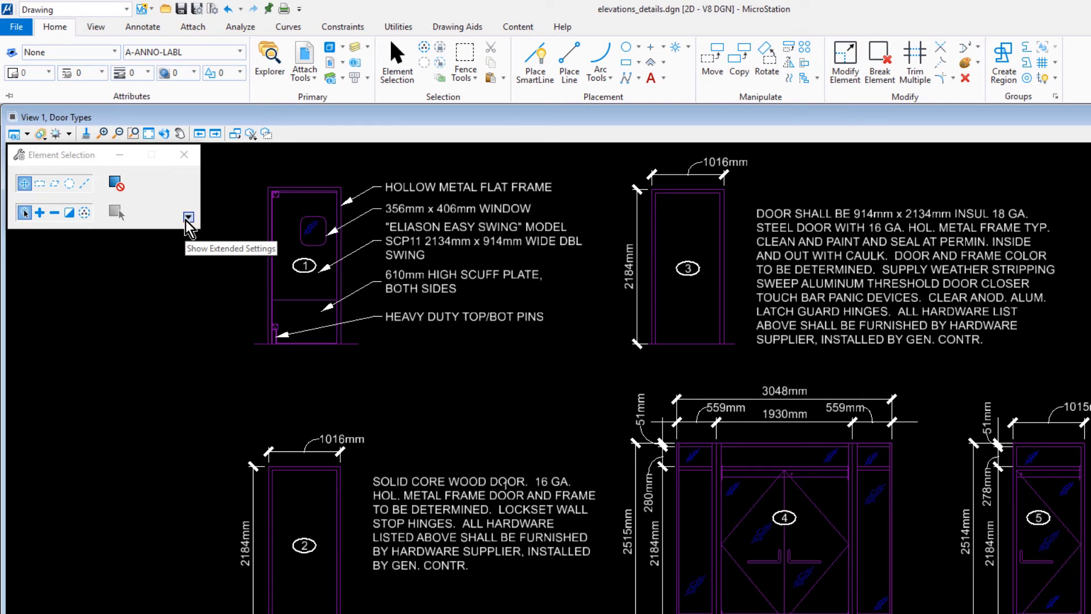
pyautogui.click(188, 219)
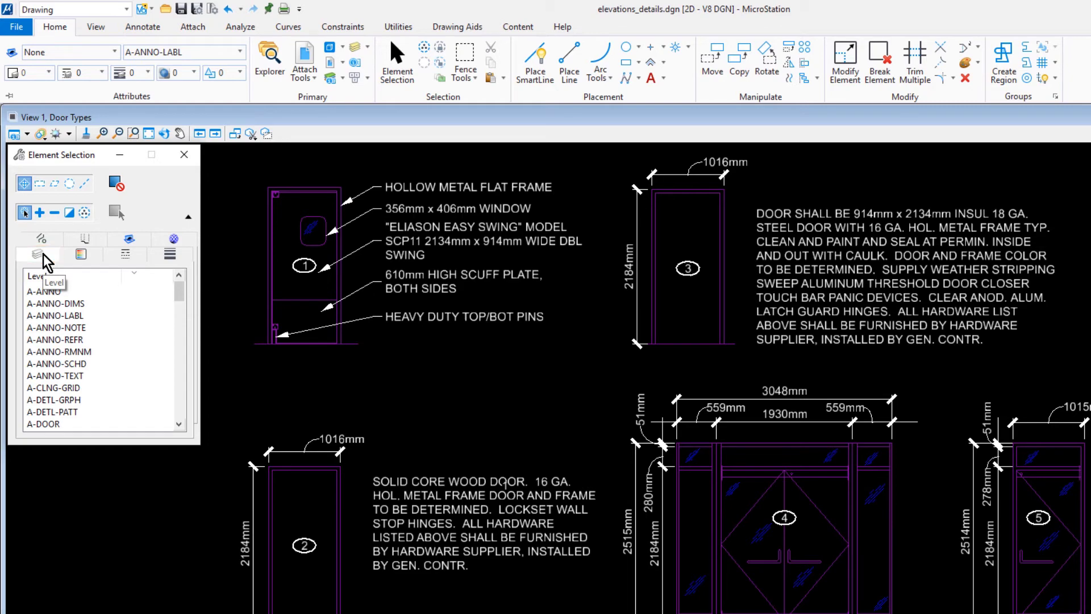
pyautogui.click(74, 292)
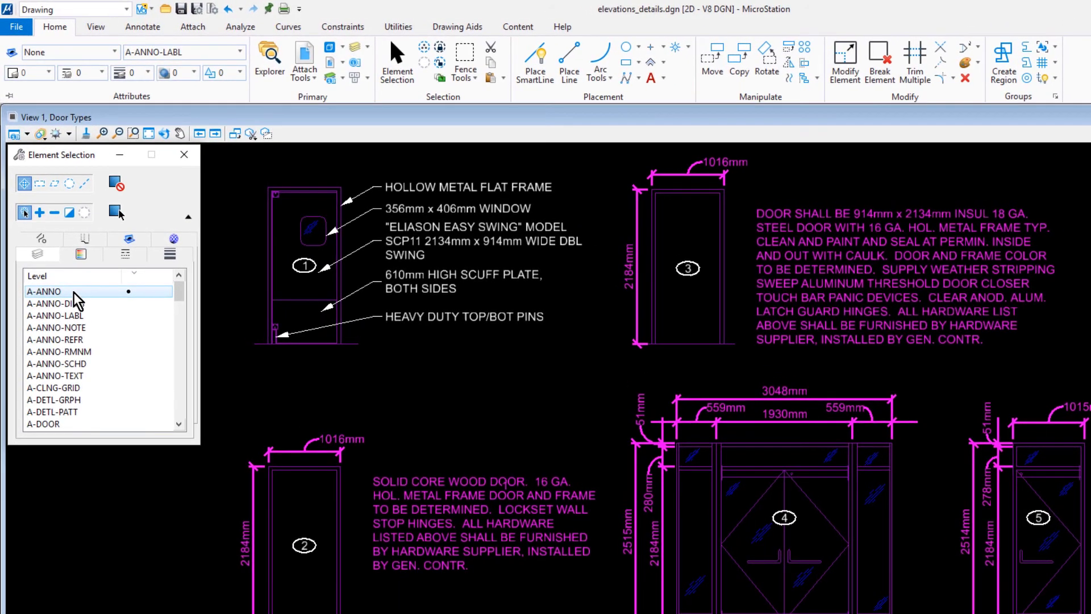
pyautogui.click(52, 242)
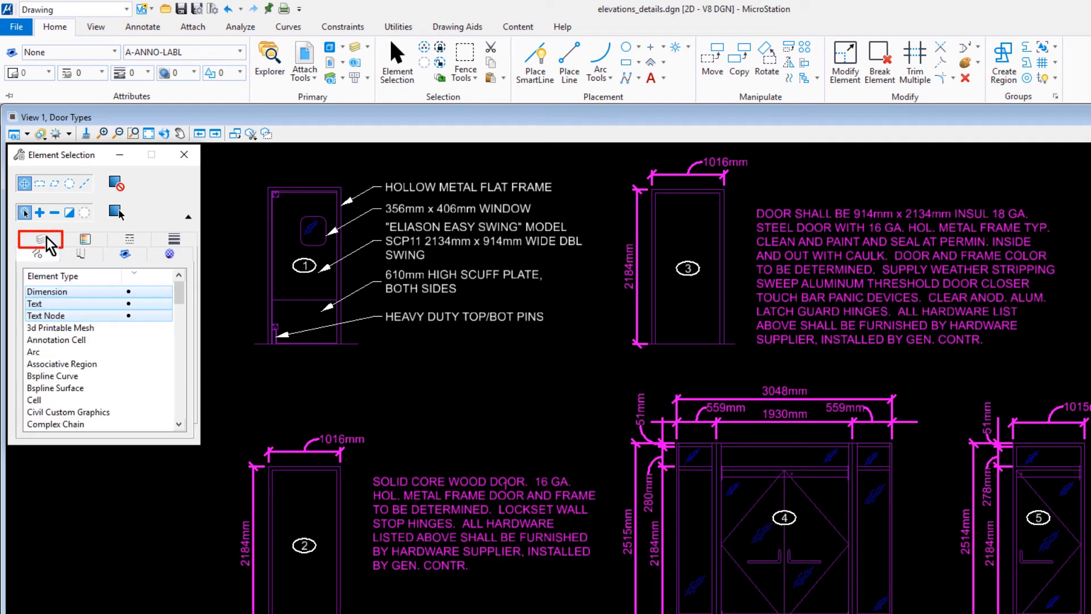
pyautogui.keyDown('ctrl'); pyautogui.click(131, 315); pyautogui.keyUp('ctrl')
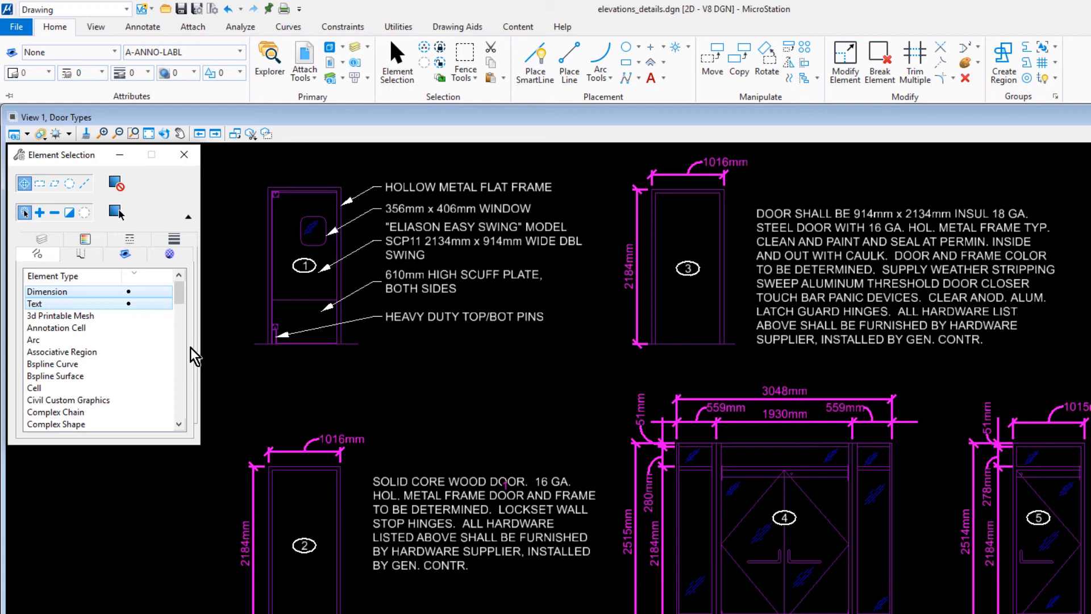
# Use Change Attributes to move the selected dimensions and text to level A-ANNO-DIMS with ByLevel color, style and weight, and clear the selection
pyautogui.click(964, 64)
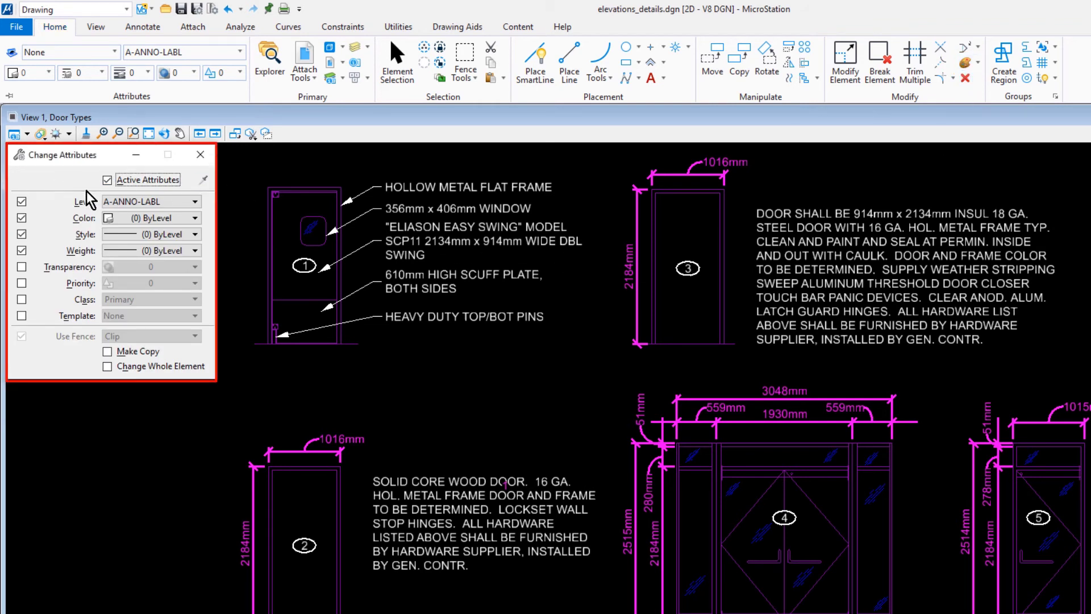
pyautogui.click(180, 202)
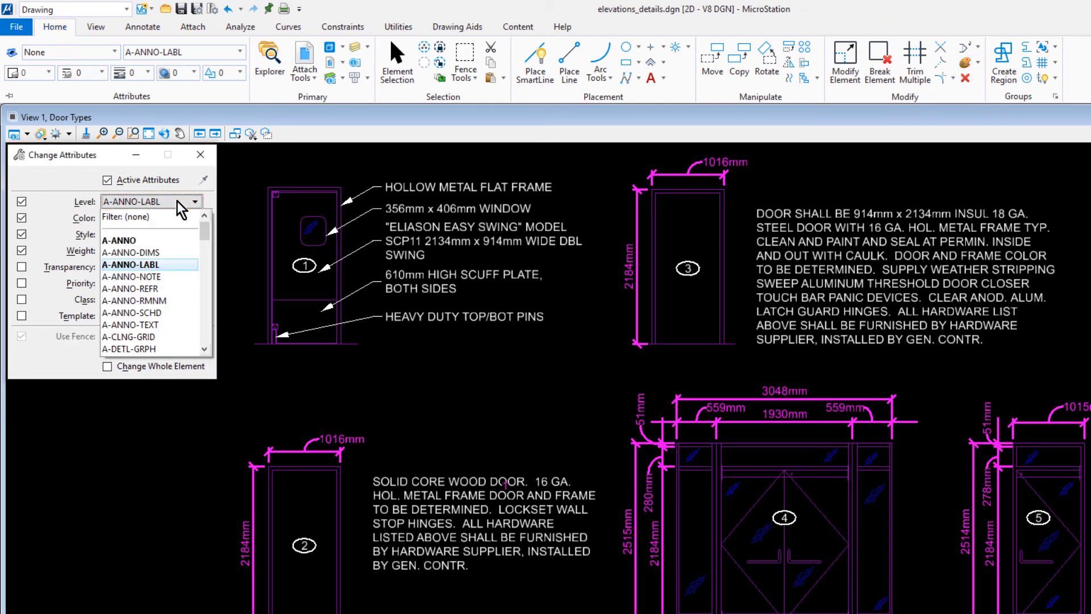
pyautogui.click(168, 252)
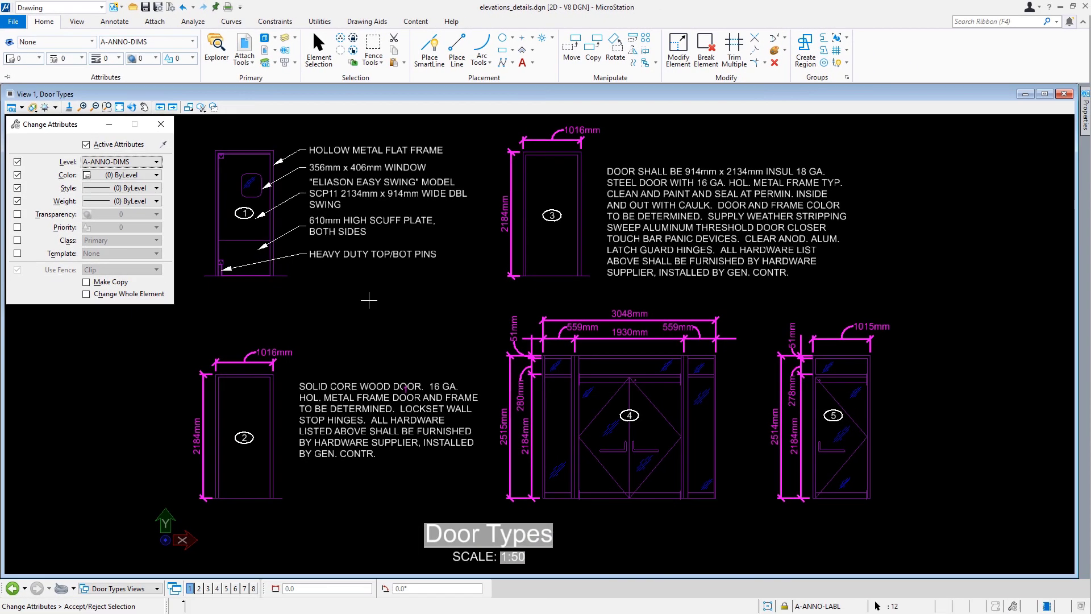
pyautogui.press('Escape')
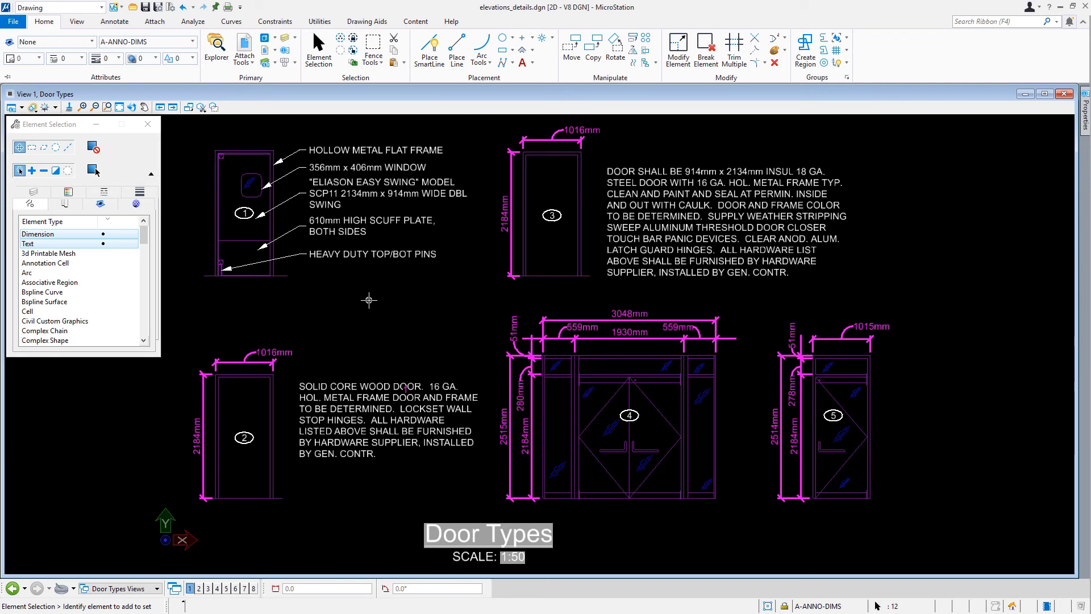
pyautogui.click(475, 274)
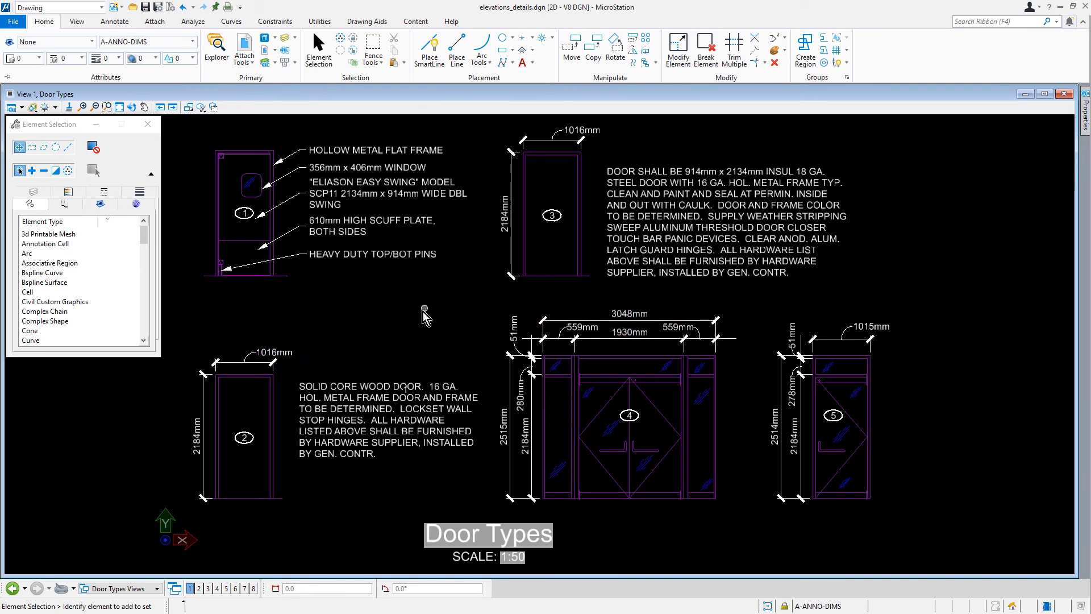
# Collapse the extended Element Selection settings and save the design file's settings
pyautogui.click(151, 173)
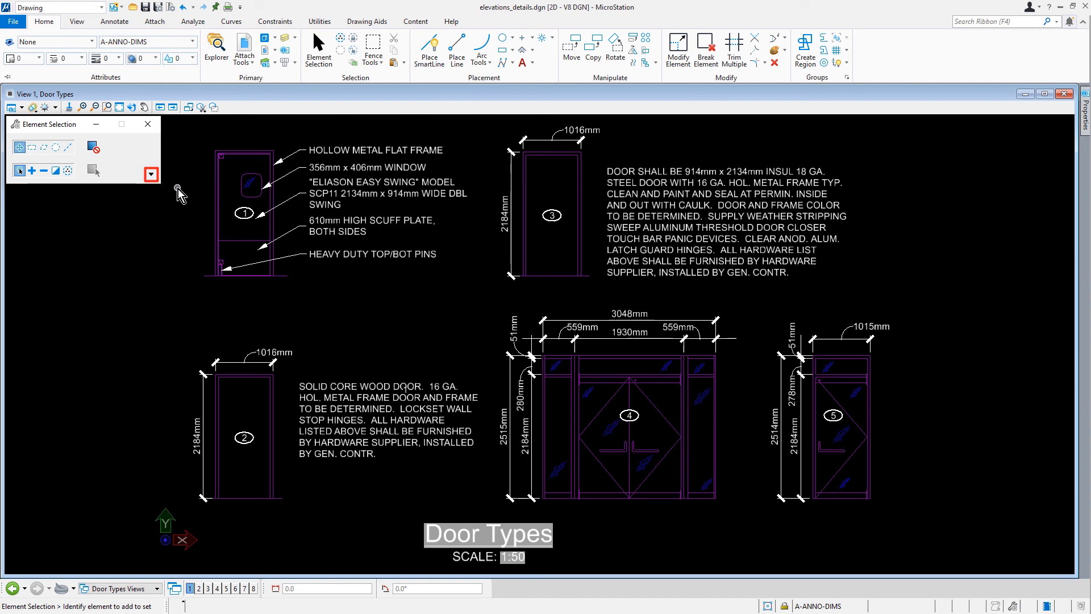
pyautogui.click(157, 8)
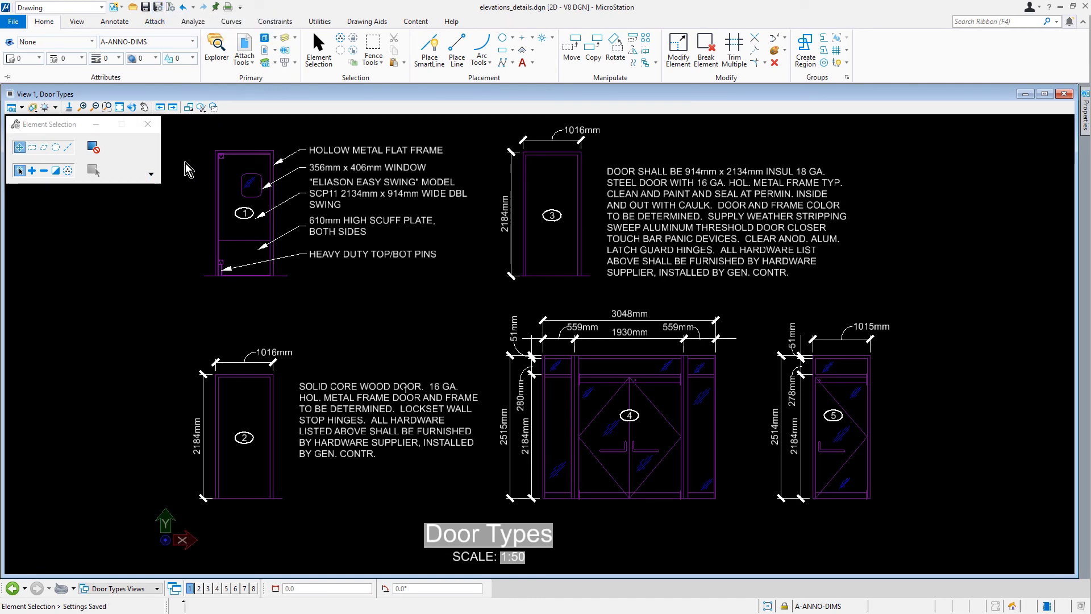